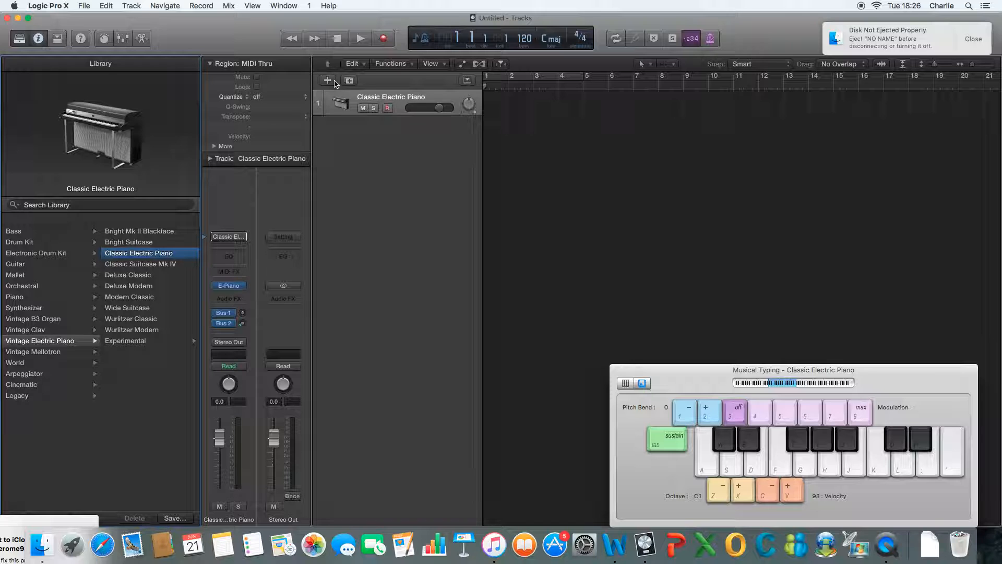
Step: Add one audio track to the project and delete the Classic Electric Piano track
left_click(327, 79)
left_click(501, 47)
left_click(628, 212)
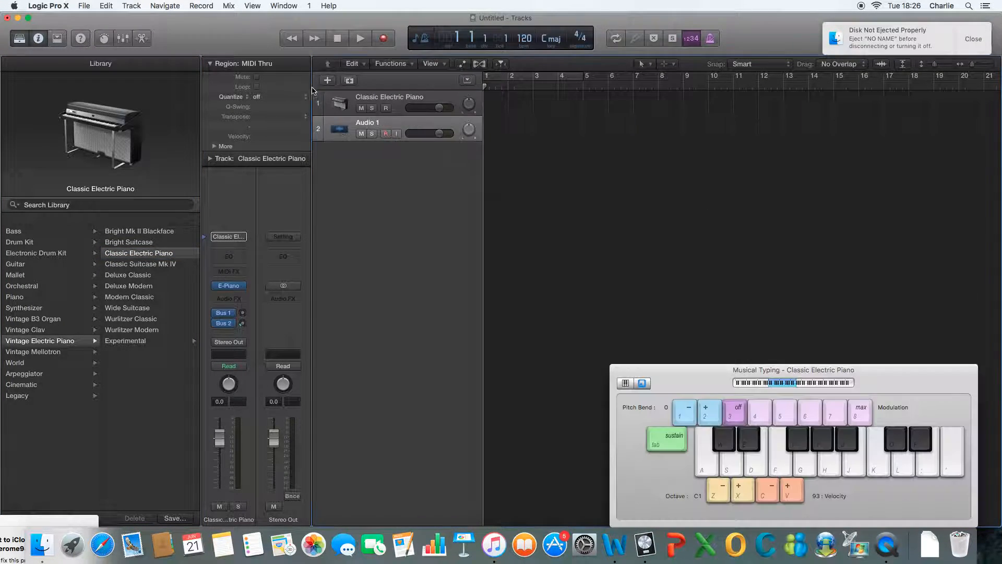
left_click(410, 101)
key("BackSpace")
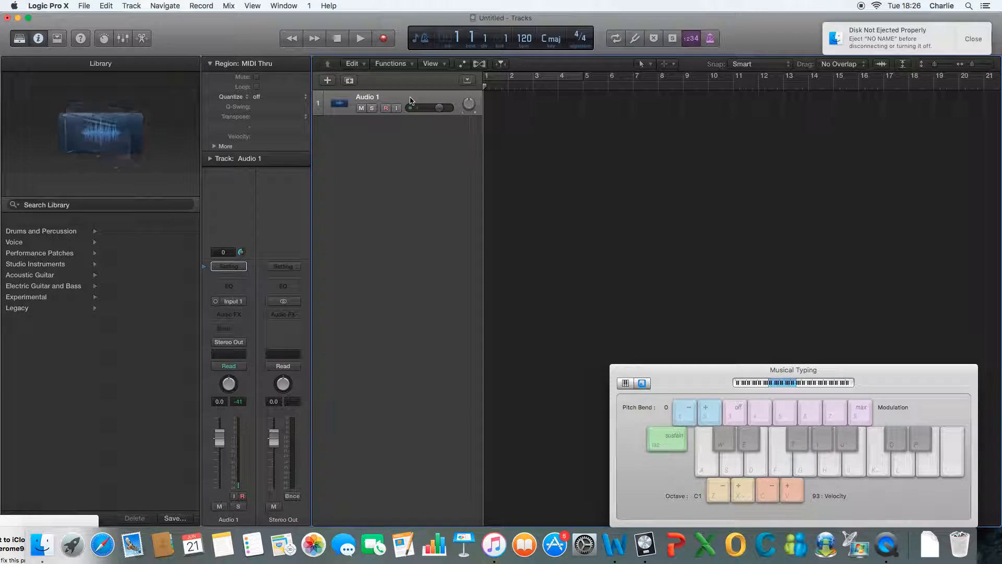
Step: Import the audio file chord 001.wav onto the Audio 1 track without importing its tempo information
left_click(84, 6)
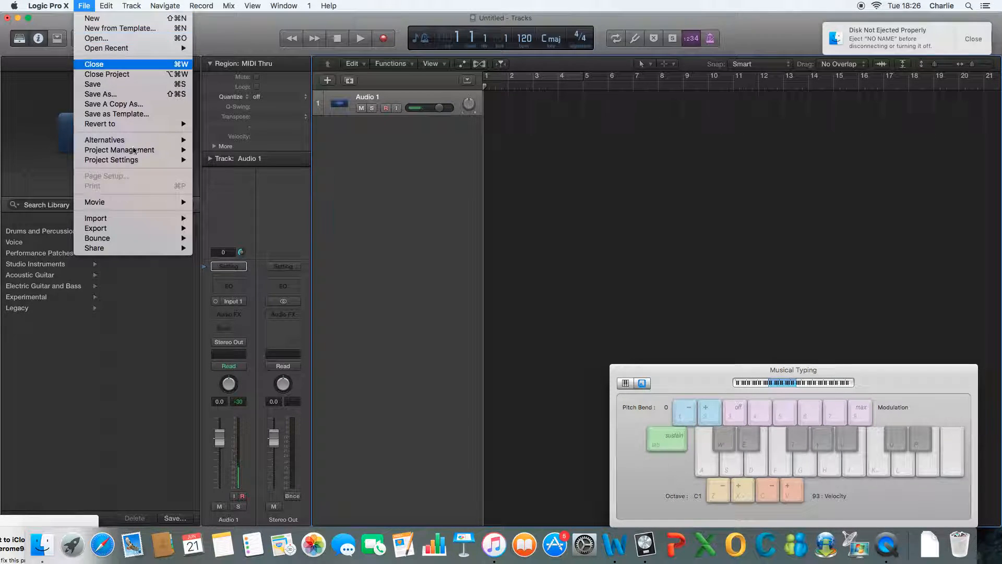
mouse_move(156, 218)
left_click(242, 230)
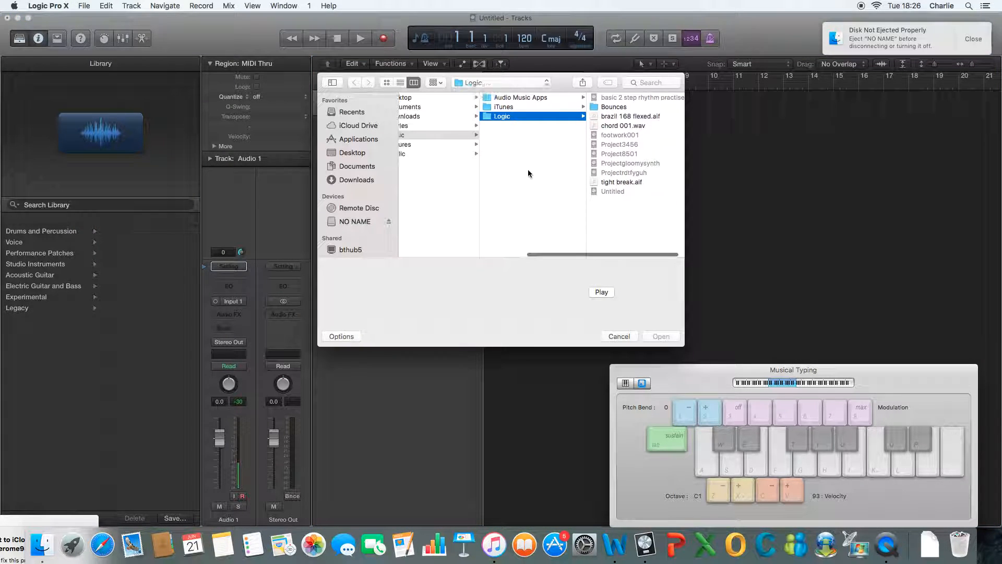
left_click(615, 126)
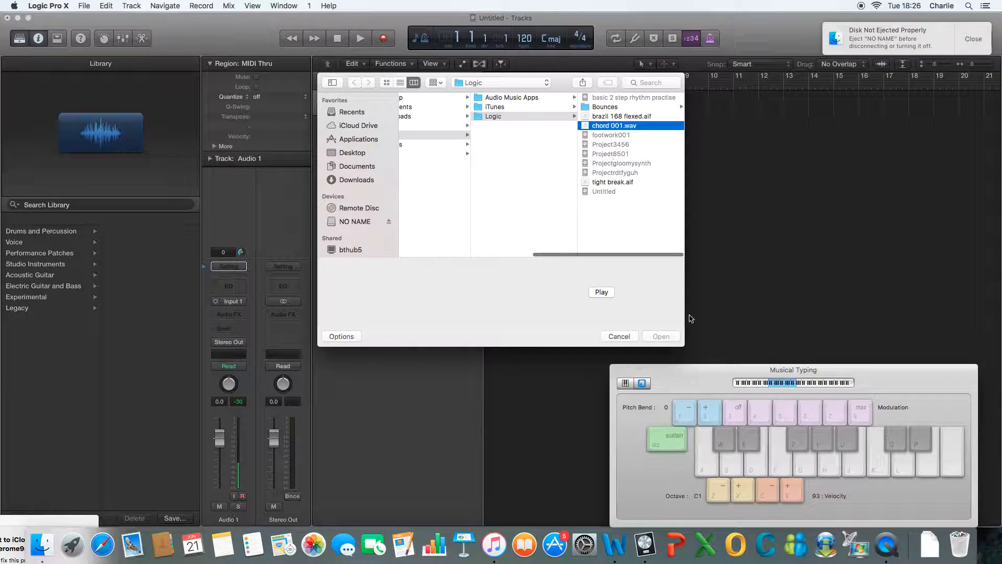
left_click(661, 336)
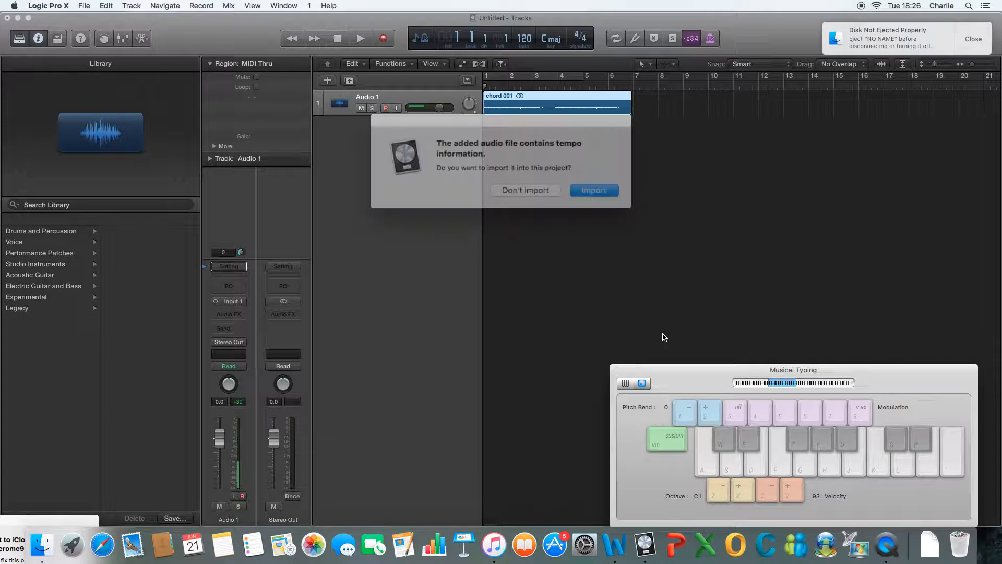
left_click(531, 190)
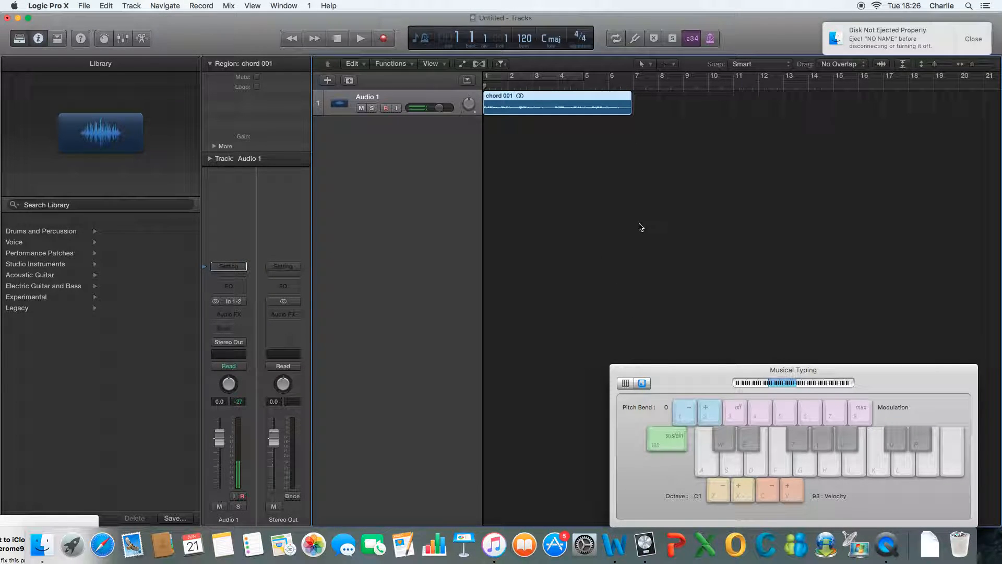
Step: Create one software instrument track with the default patch
left_click(328, 80)
left_click(407, 45)
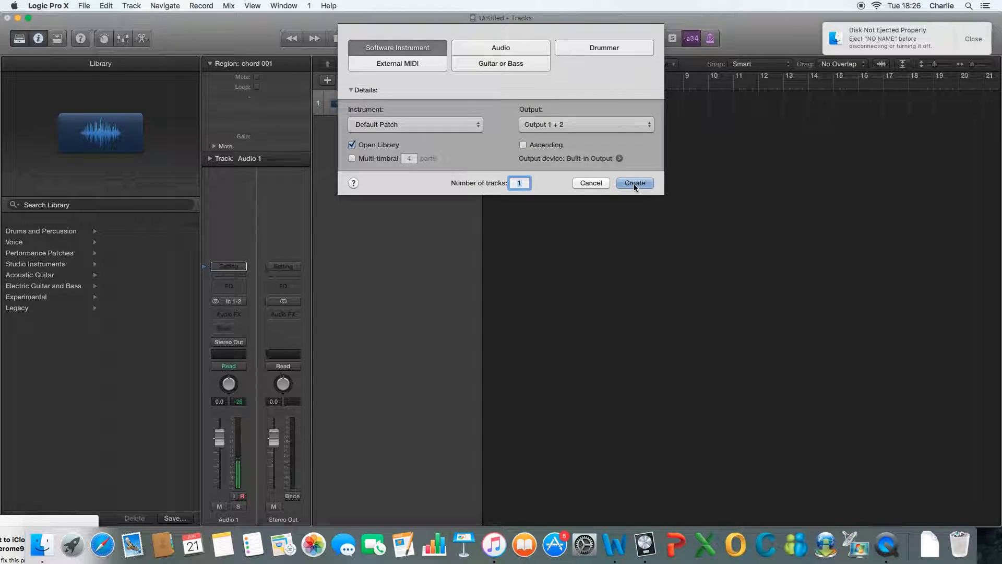
key("Return")
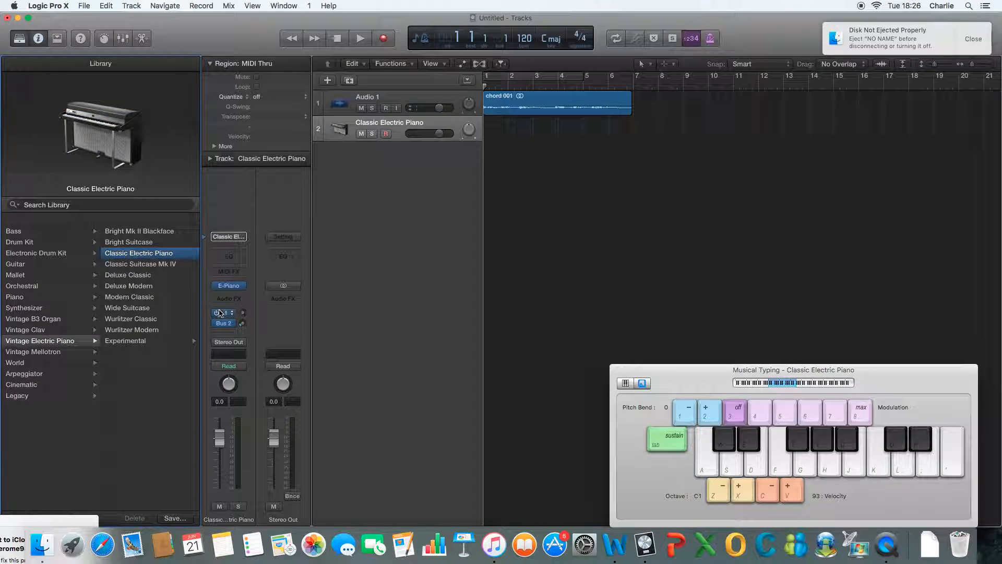
Step: Replace the new track's electric piano instrument with the EXS24 sampler in stereo
left_click(242, 300)
left_click(259, 284)
left_click(242, 286)
left_click(247, 273)
left_click(240, 288)
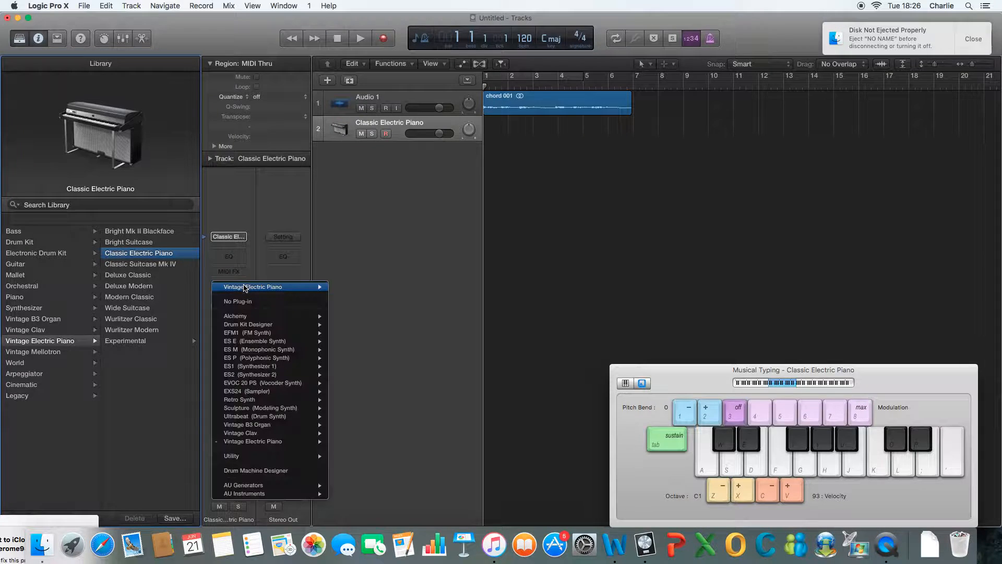
mouse_move(270, 391)
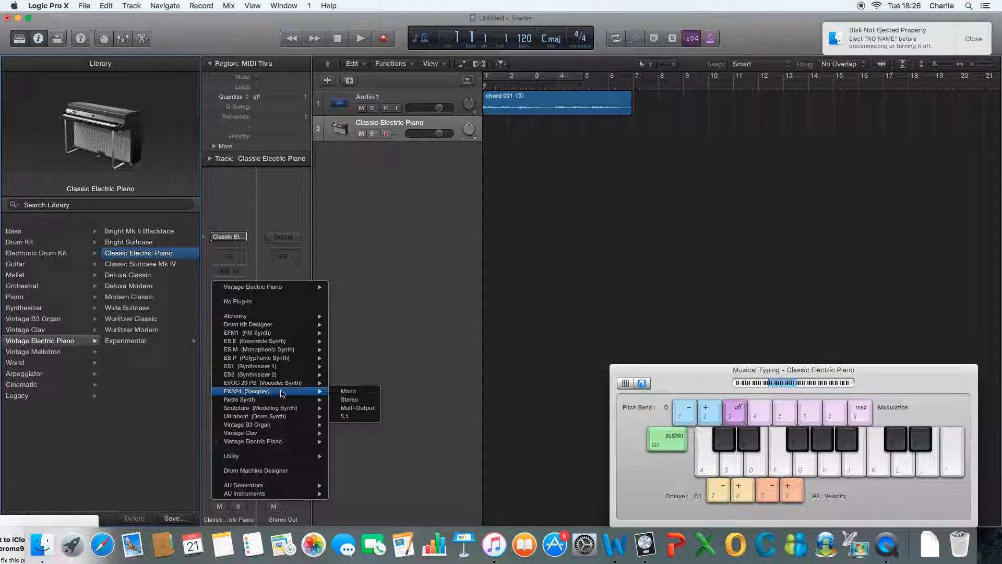
left_click(349, 400)
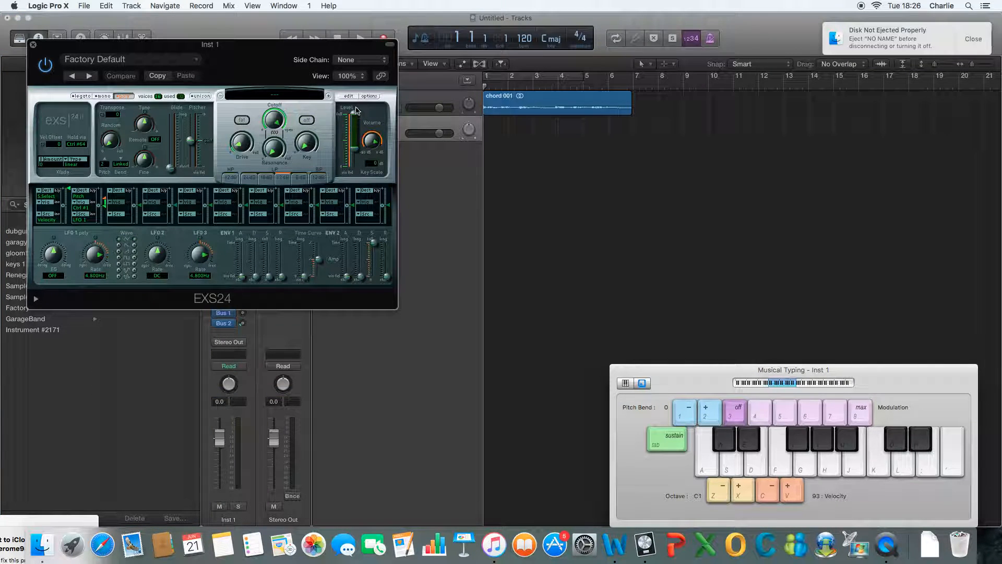
Step: Open the EXS24 Instrument Editor and add the chord 001 region as a sample zone
left_click(349, 97)
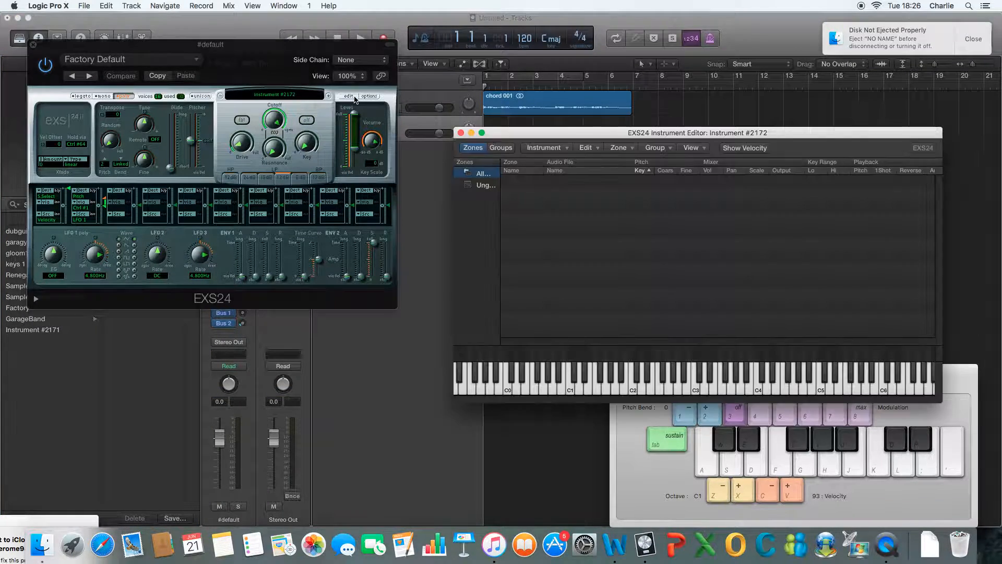
left_click_drag(583, 113, 705, 268)
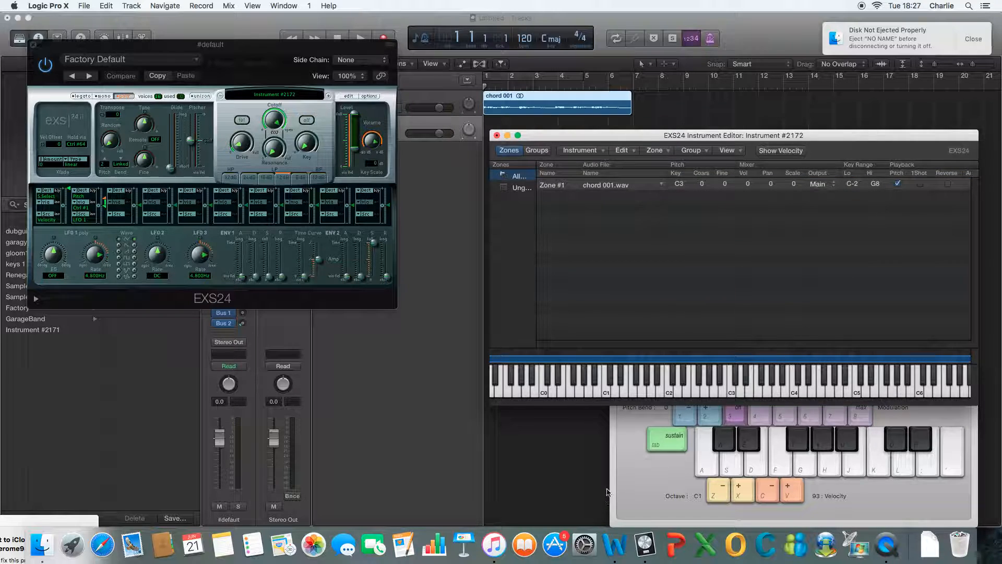
Step: Move the Musical Typing keyboard over the Instrument Editor and play the sampled chord at various pitches
left_click(633, 463)
left_click_drag(679, 370, 668, 296)
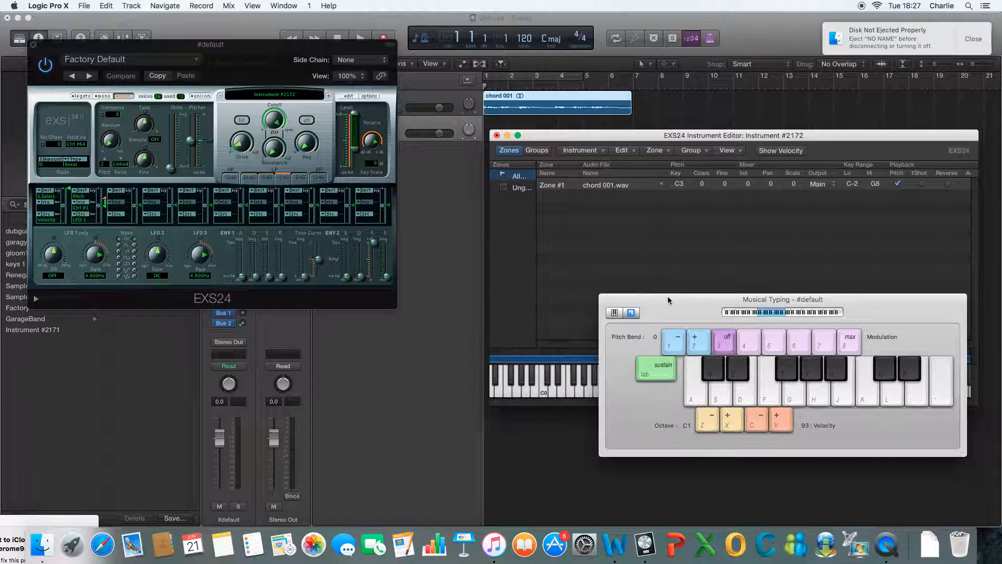
key("a")
key("s")
key("j")
key("g")
key("d")
key("j")
key("k")
key("h")
key("d")
key("f")
key("j")
key("k")
Step: Close the EXS24 plug-in and its Instrument Editor without saving the instrument
left_click_drag(339, 45, 417, 114)
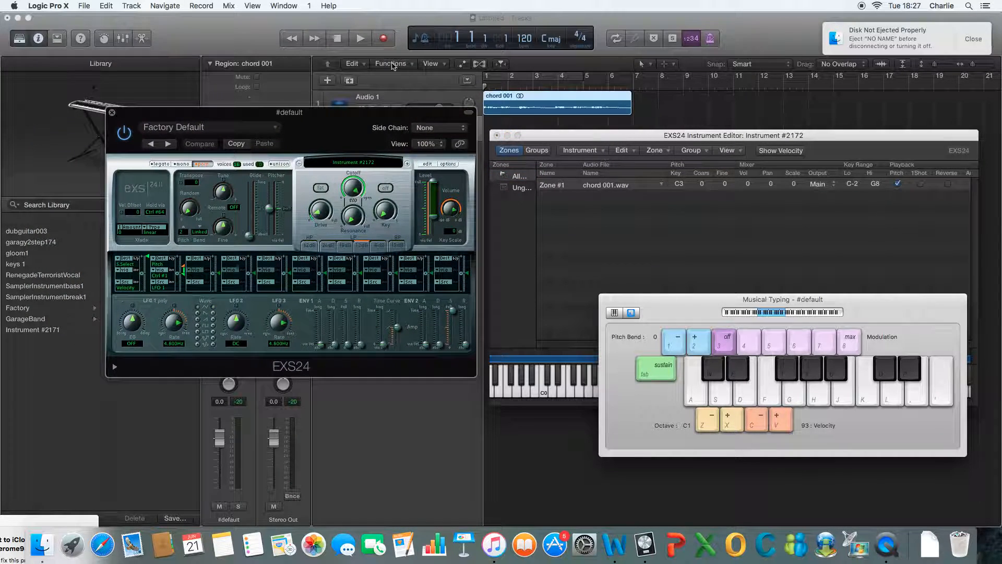
left_click(339, 41)
left_click(112, 112)
left_click(497, 135)
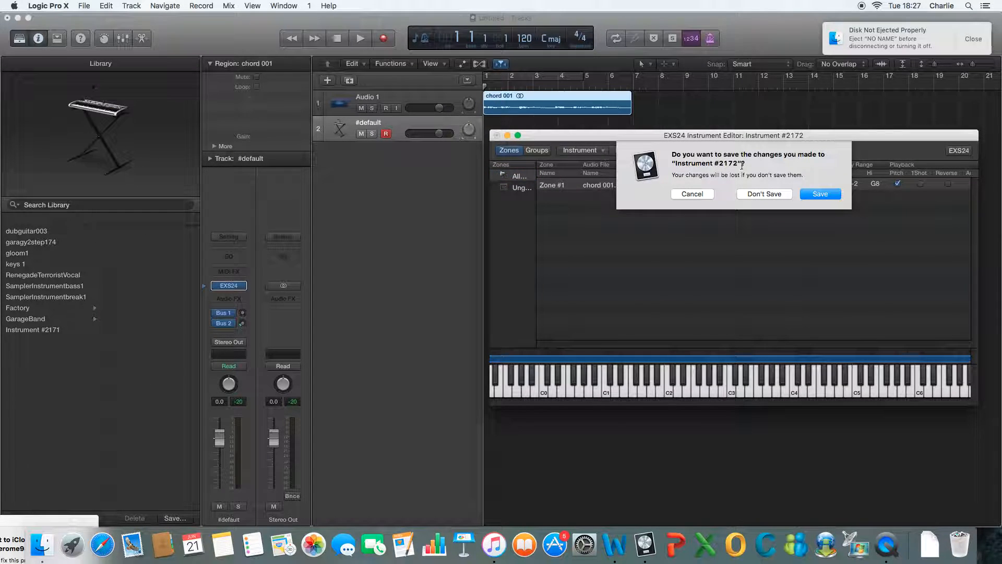
left_click(773, 196)
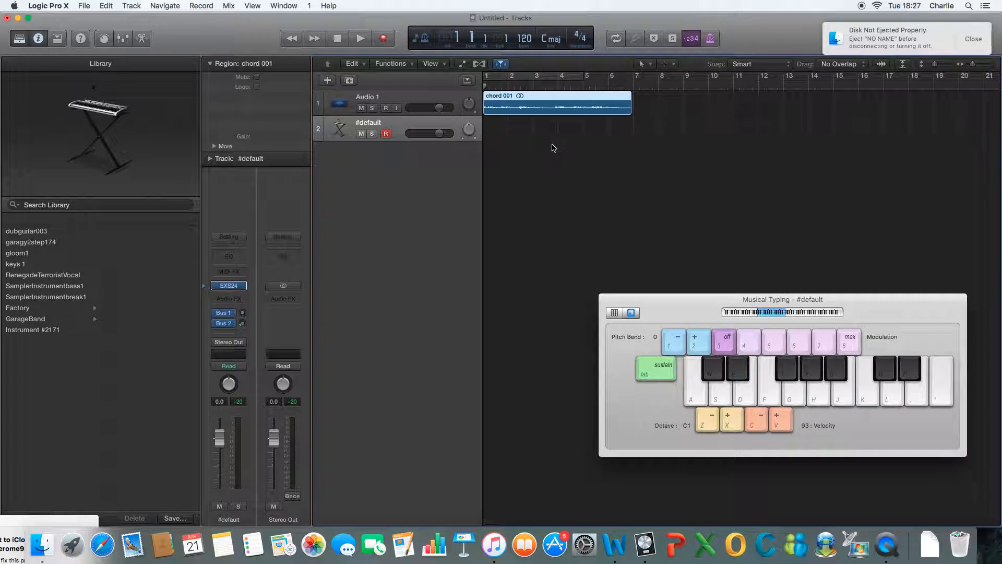
Step: Create another software instrument track with the default patch and load the ES1 synthesizer on it
left_click(328, 81)
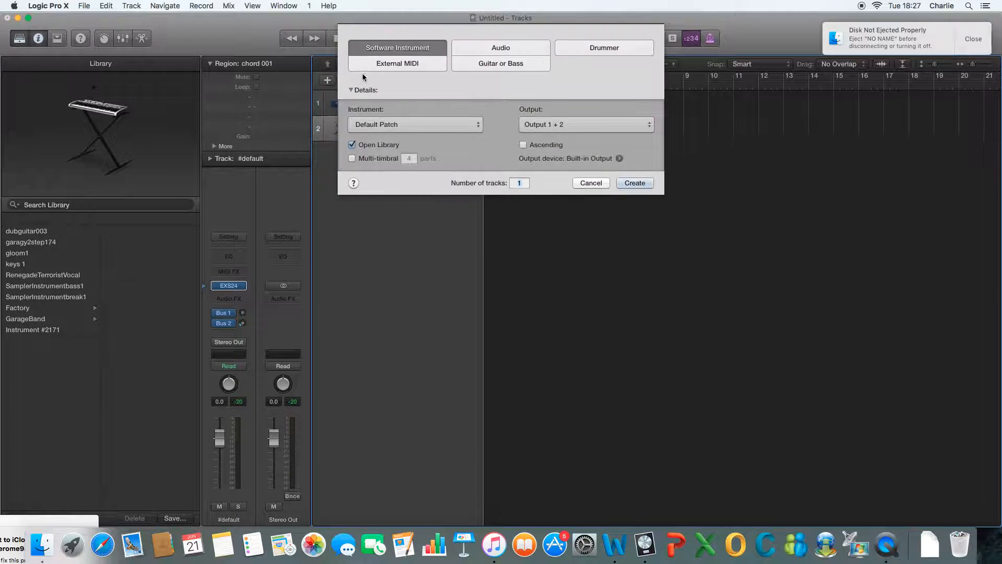
left_click(635, 182)
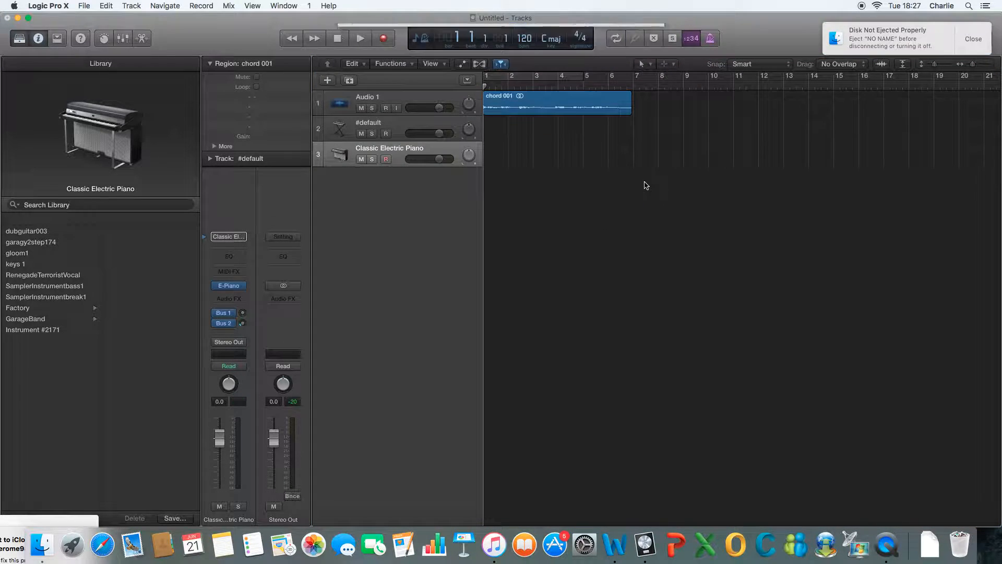
left_click(238, 288)
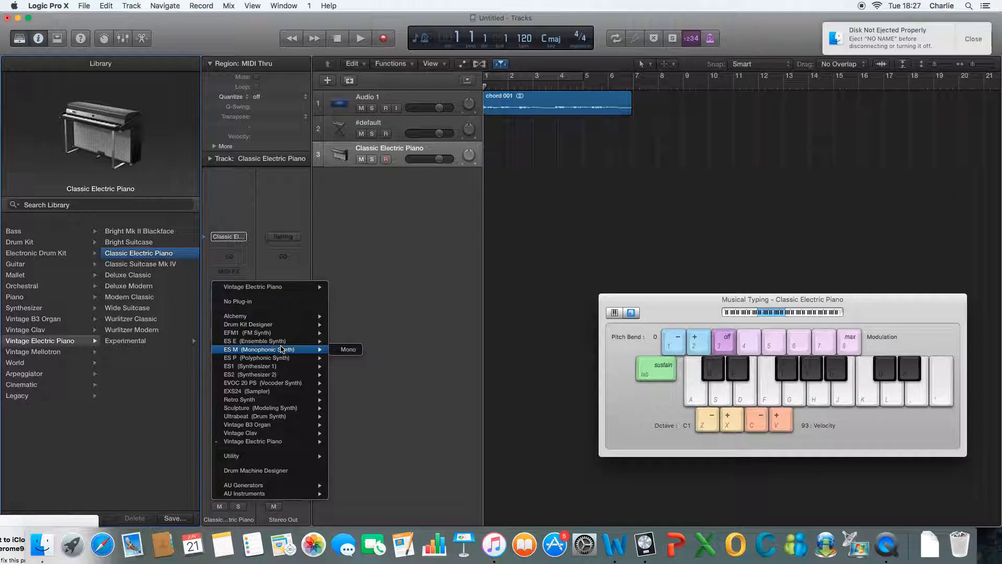
mouse_move(285, 366)
left_click(357, 375)
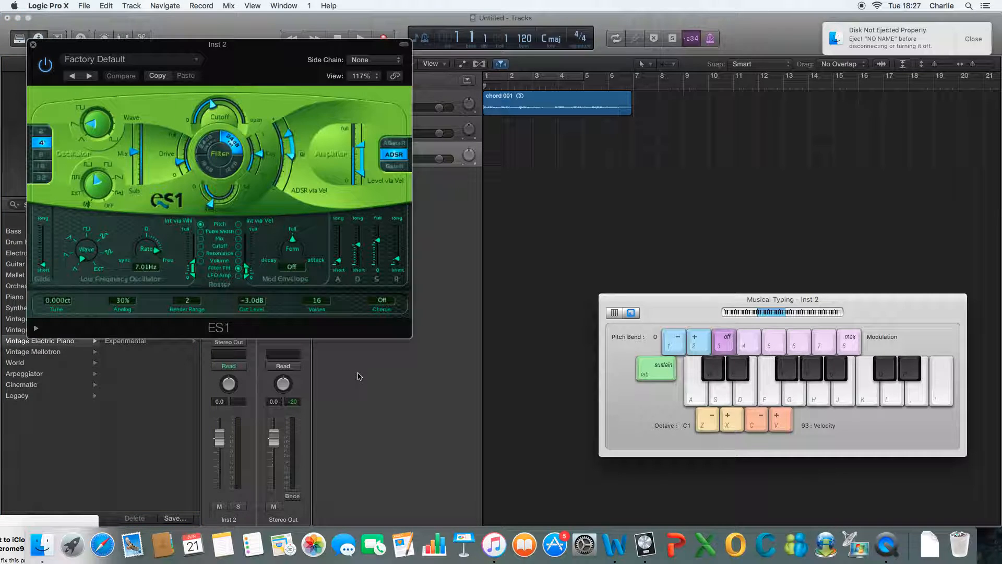
Step: Play test notes on the ES1 and turn its main oscillator's Wave knob to a different waveform
key("a")
key("d")
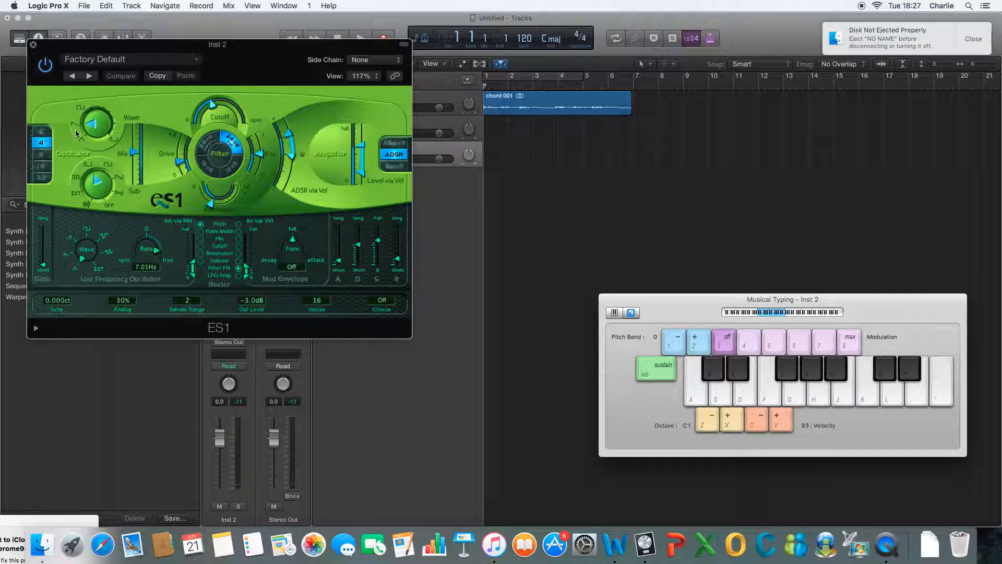
key("a")
key("d")
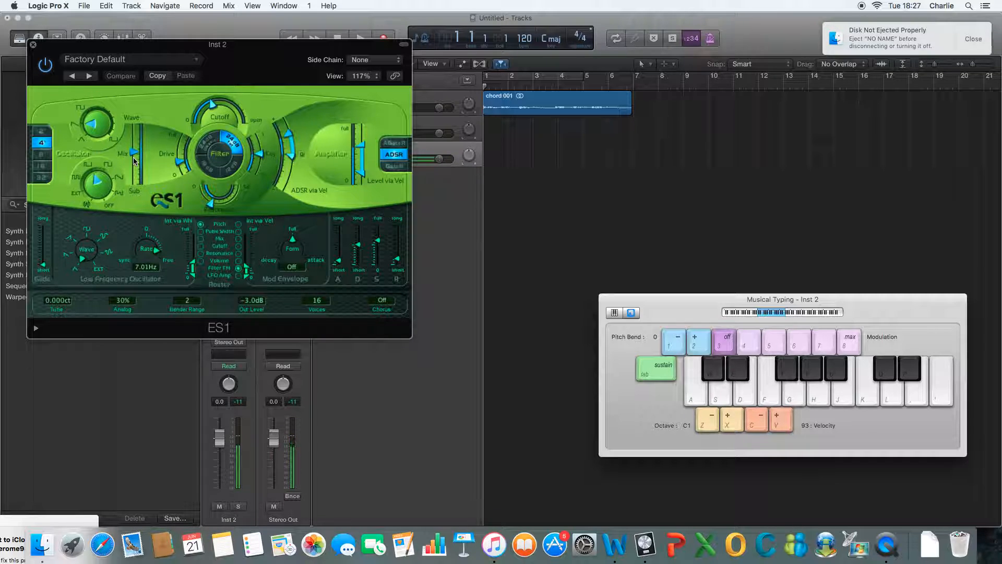
left_click_drag(124, 151, 111, 137)
key("d")
left_click_drag(85, 95, 103, 197)
key("a")
key("d")
key("a")
Step: Try the oscillator mix fully towards Sub and another sub waveform while playing notes, and return the mix to the middle
left_click_drag(137, 129, 136, 204)
key("a")
key("d")
left_click_drag(90, 178, 87, 149)
key("d")
key("a")
key("d")
left_click_drag(137, 183, 141, 152)
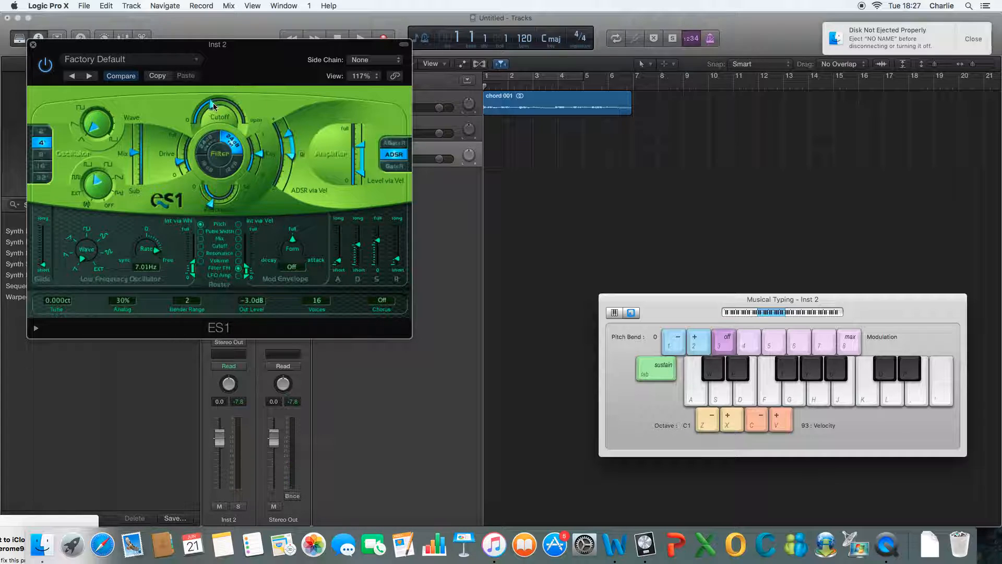
Step: Open the ES1 filter cutoff almost fully and play test notes to hear the brighter sound
left_click_drag(218, 104, 243, 125)
key("d")
key("a")
key("a")
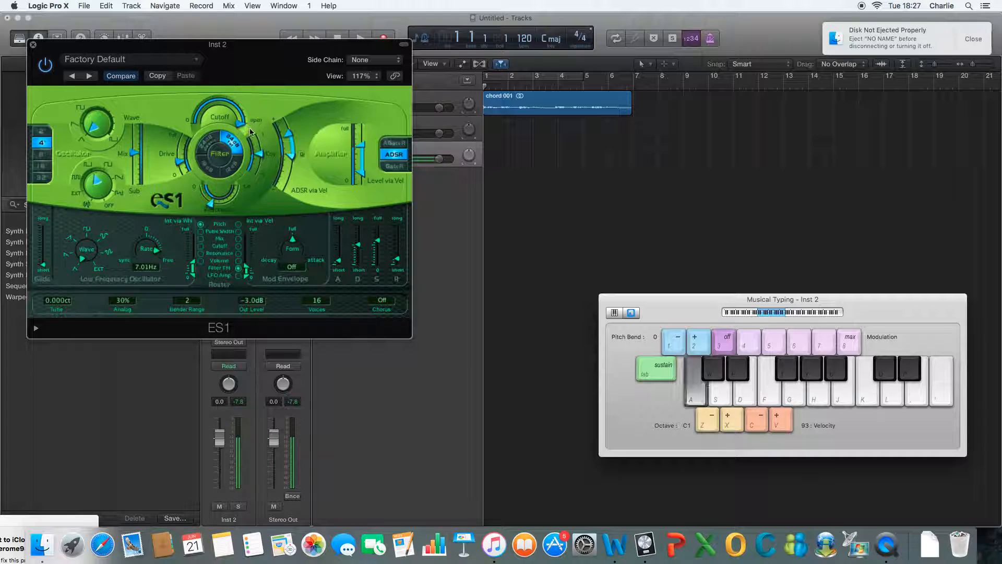
key("d")
left_click_drag(239, 116, 246, 123)
key("d")
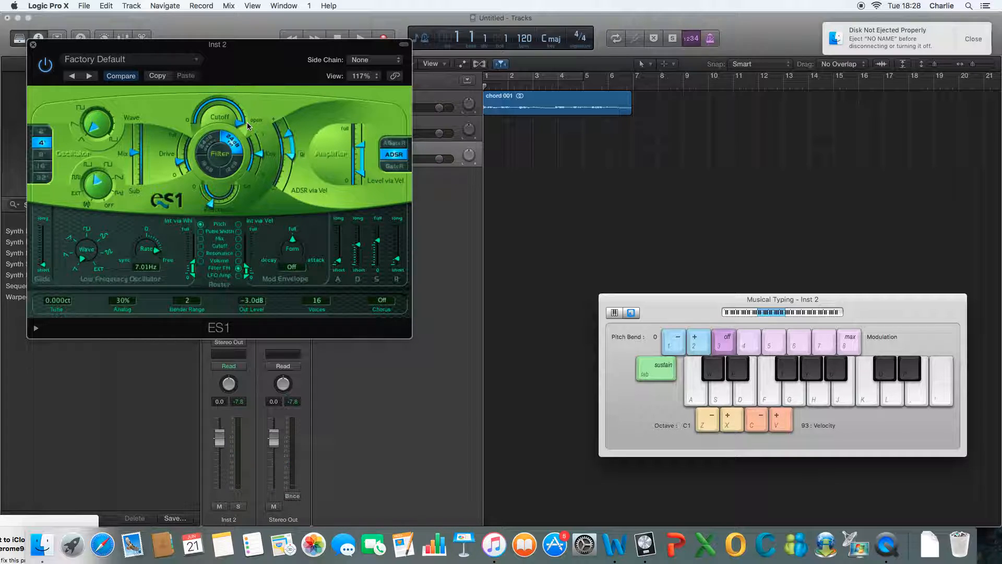
key("f")
key("g")
key("k")
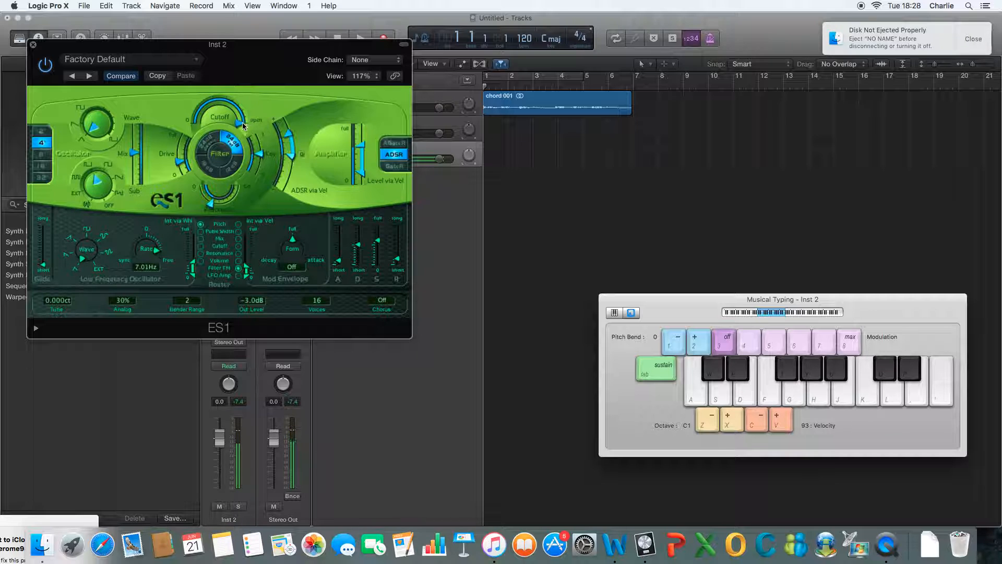
Step: Lower the ES1 filter cutoff close to its minimum and play test notes
left_click_drag(238, 122, 195, 119)
key("s")
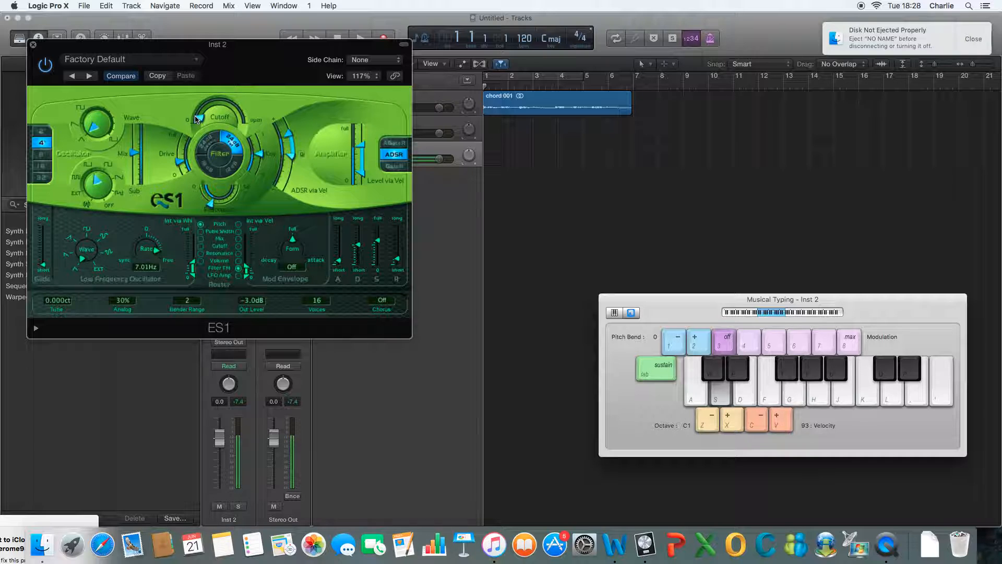
key("d")
key("h")
key("f")
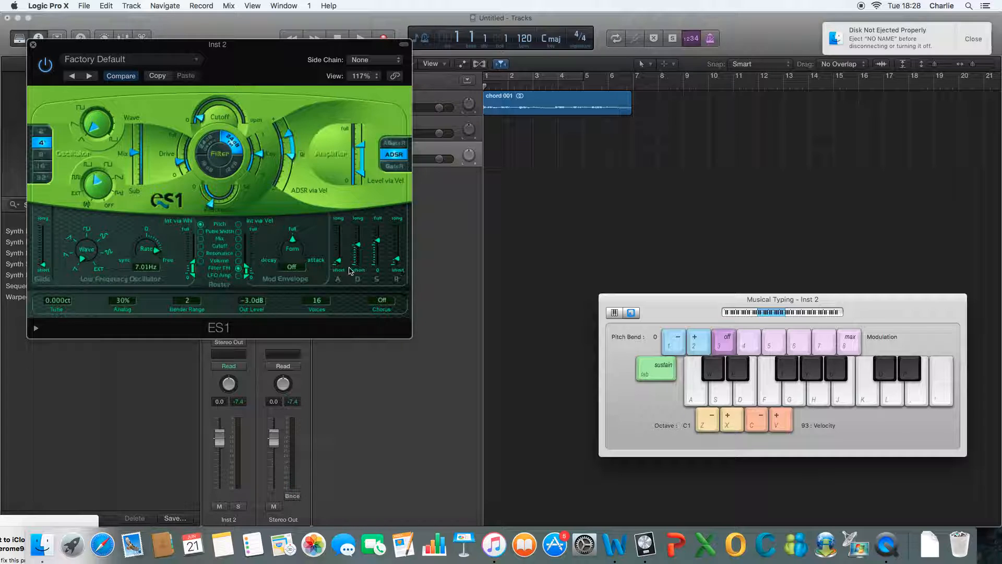
Step: Lengthen the ES1 envelope's attack moderately and its decay almost to long, playing notes to compare
left_click_drag(340, 254, 340, 239)
key("s")
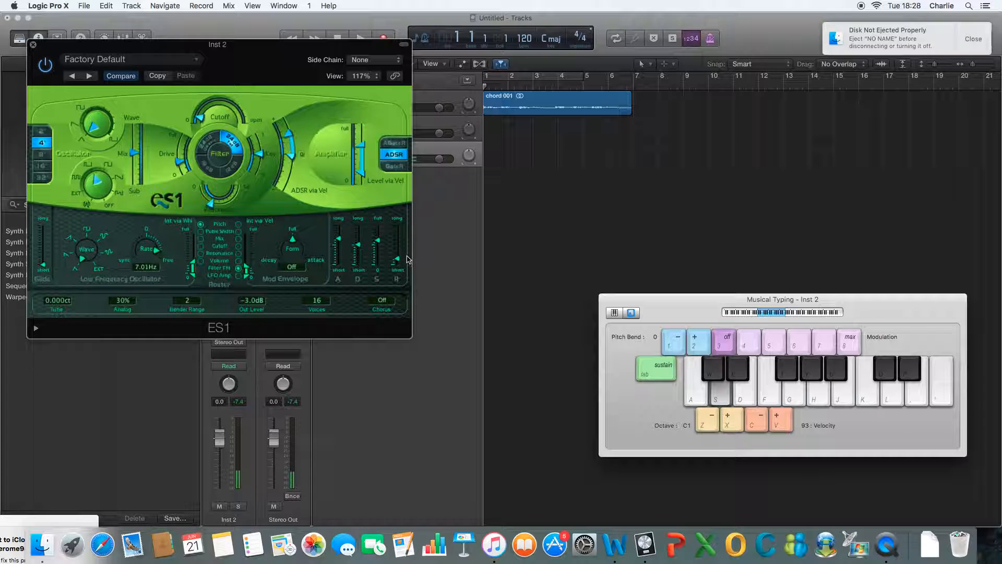
left_click_drag(339, 239, 339, 254)
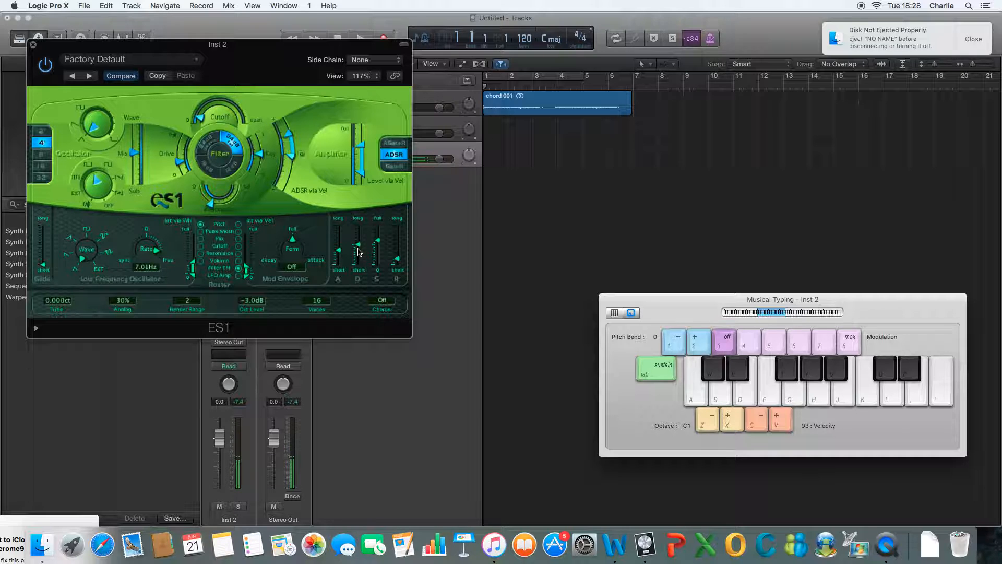
left_click_drag(359, 237, 359, 230)
key("s")
key("s")
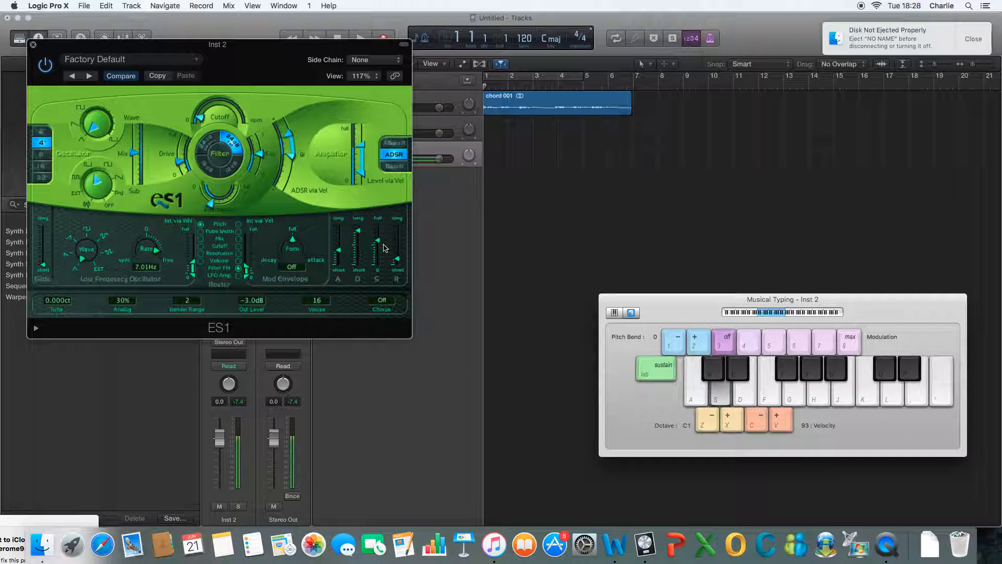
Step: Shift the Musical Typing octave up to C2 and raise the ES1 envelope's sustain while playing a note
key("x")
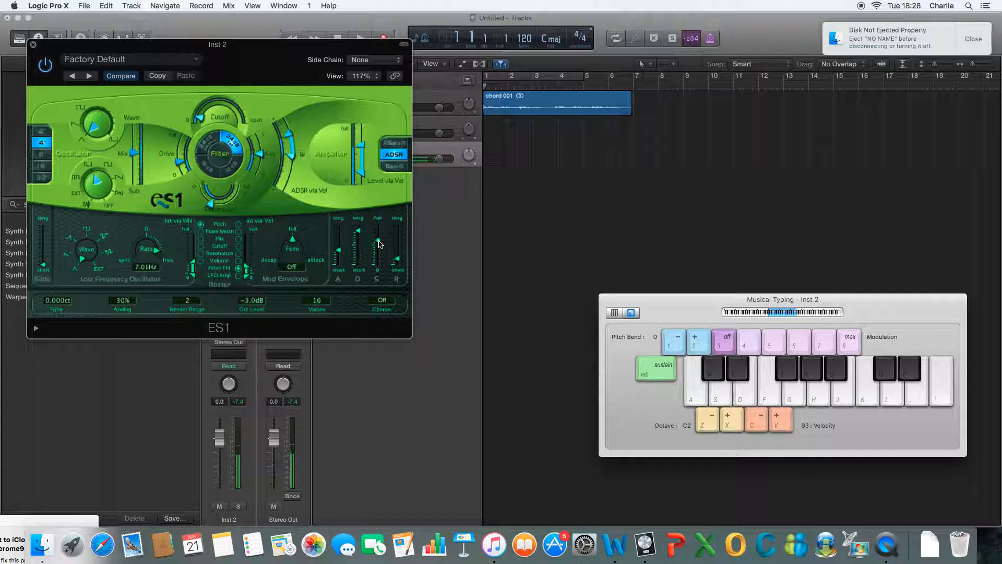
key("s")
left_click_drag(380, 245, 381, 234)
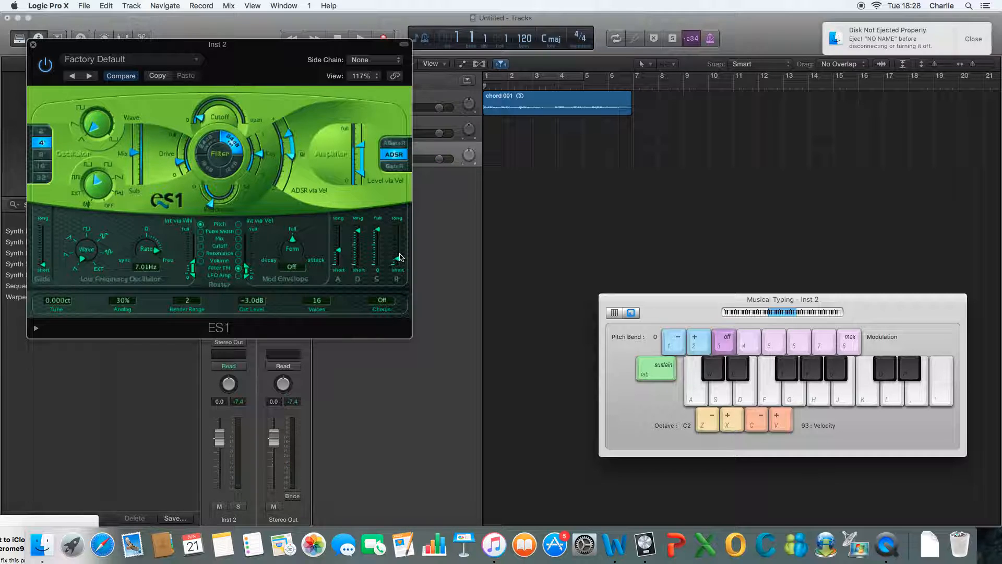
Step: Lengthen the ES1 envelope's release a little, play notes to hear it, and close the synth window
key("s")
left_click_drag(398, 255, 398, 245)
key("s")
left_click(32, 44)
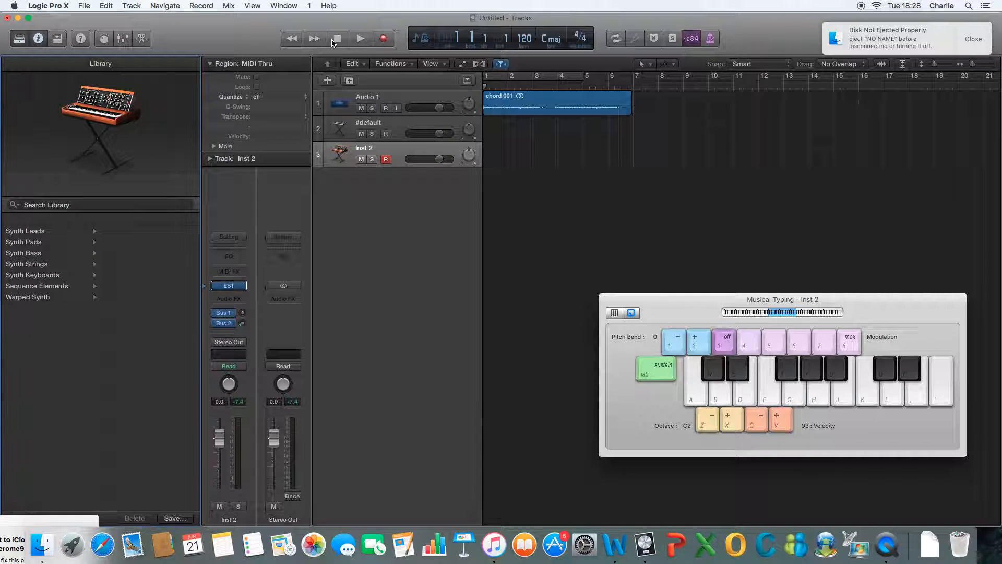
Step: Delete the Audio 1 track holding the chord recording and the Inst 2 track
left_click(361, 108)
left_click(418, 100)
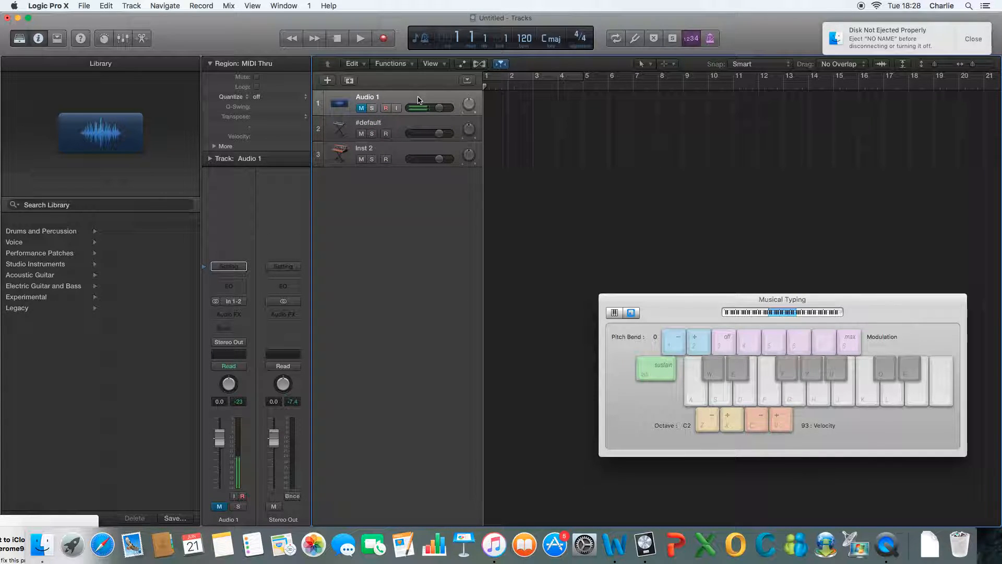
key("super+BackSpace")
left_click(393, 123)
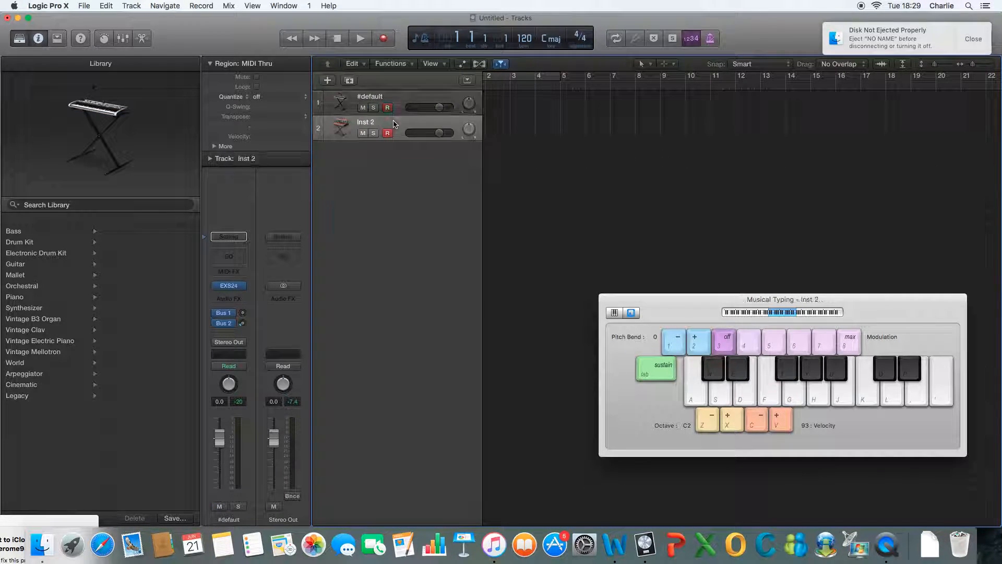
key("super+BackSpace")
Step: Create a new software instrument track with the default patch and delete the #default track
left_click(328, 80)
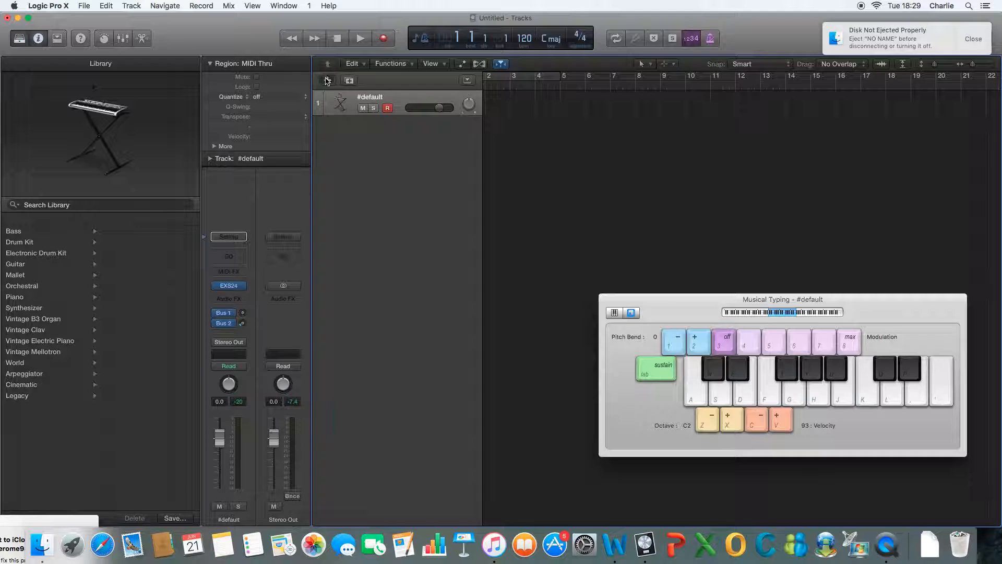
left_click(635, 183)
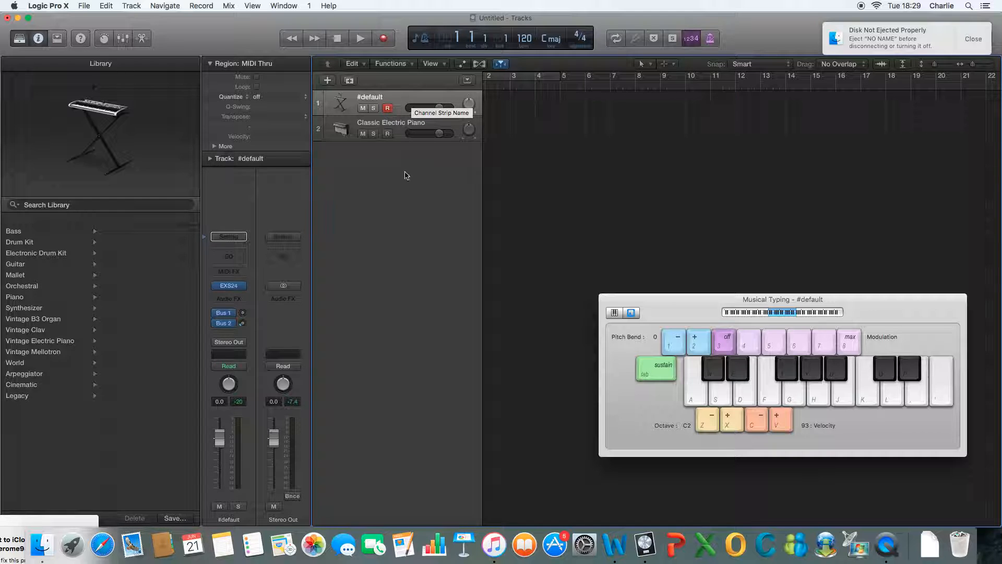
key("super+BackSpace")
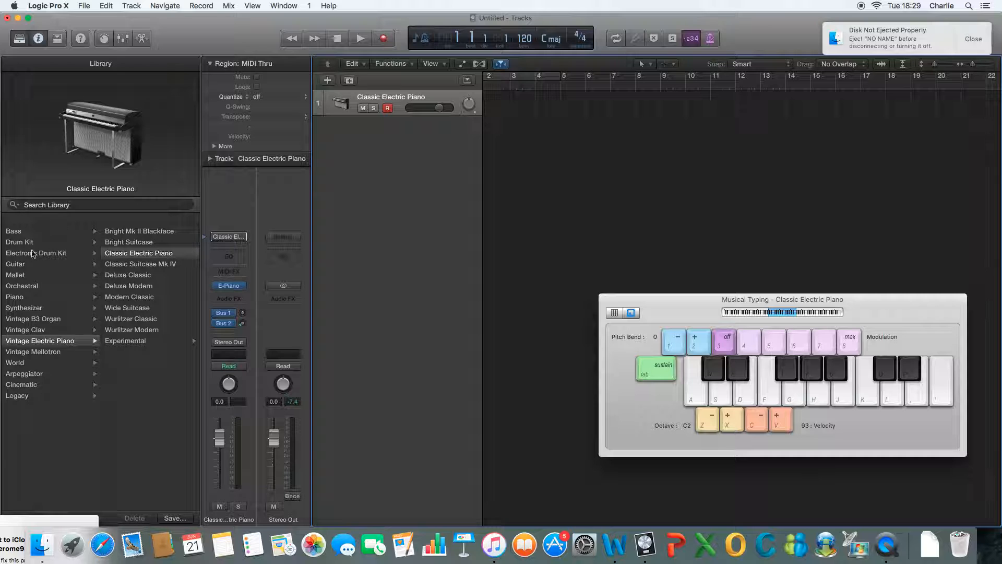
Step: Load the Grimy 909 patch from the Electronic Drum Kit's Drum Machine category onto the electric piano track
left_click(33, 253)
left_click(119, 242)
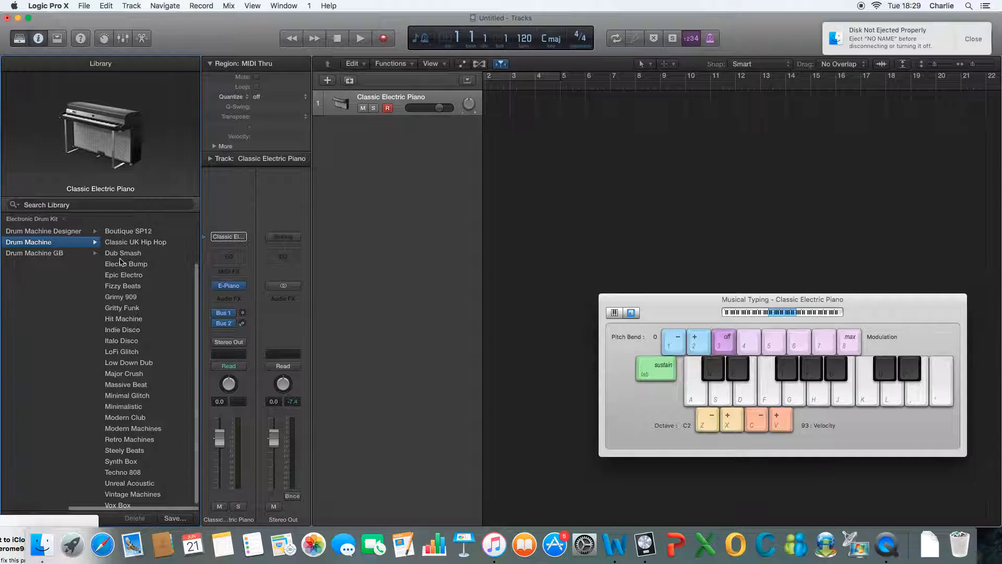
left_click(129, 299)
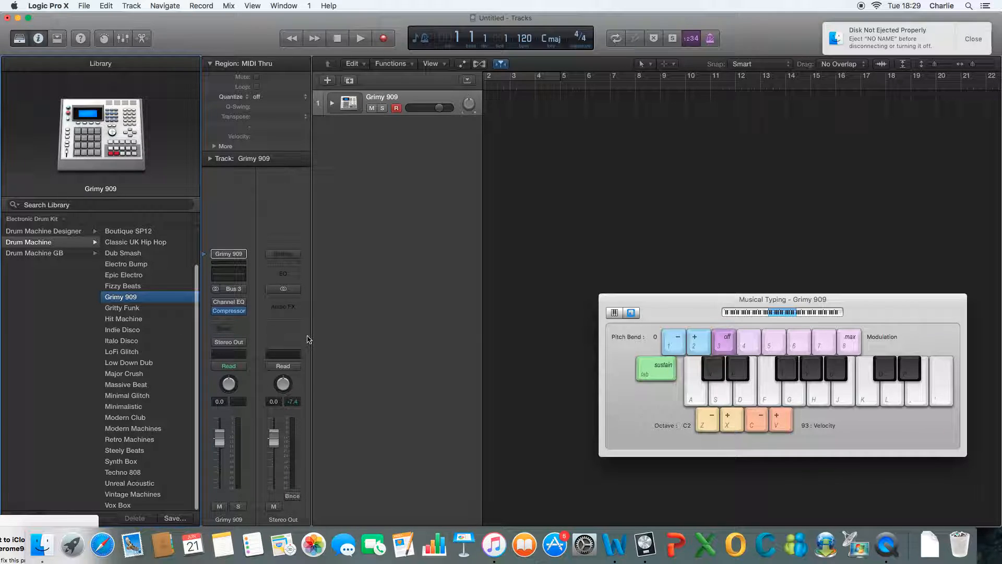
Step: Shift the Musical Typing octave down to C1 and record a one-bar drum pattern of four hits on the Grimy 909 track
key("a")
key("z")
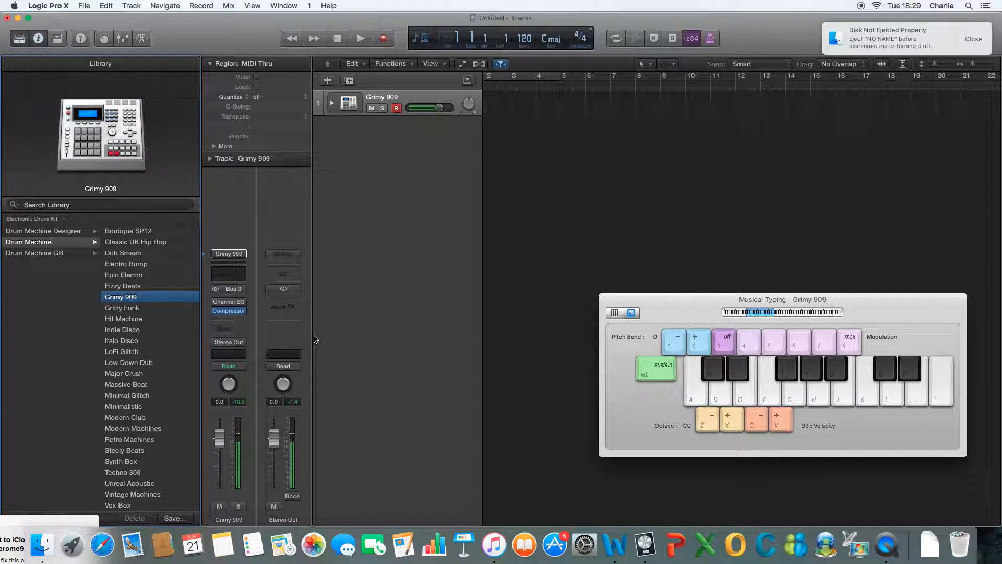
left_click(382, 39)
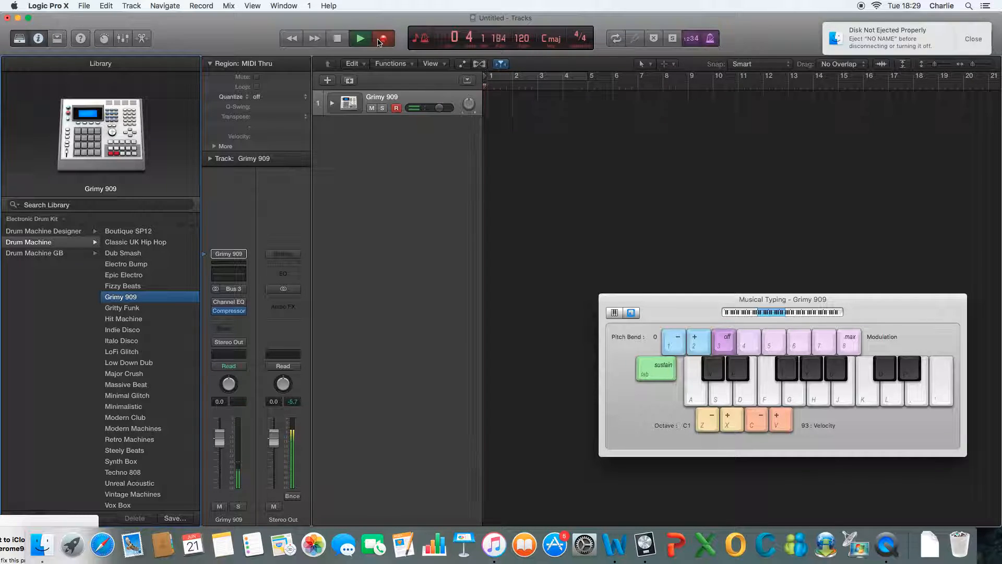
key("a")
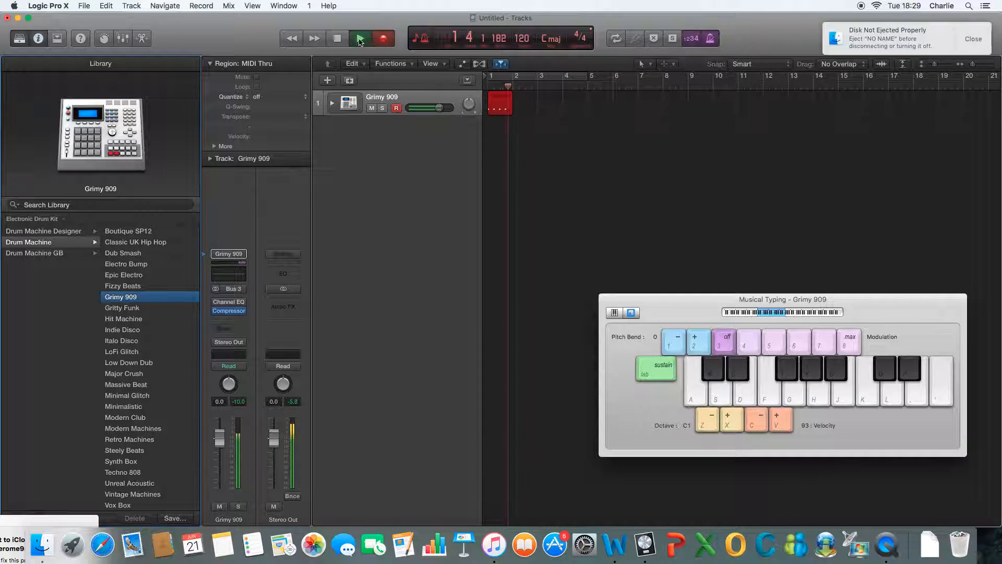
left_click(337, 39)
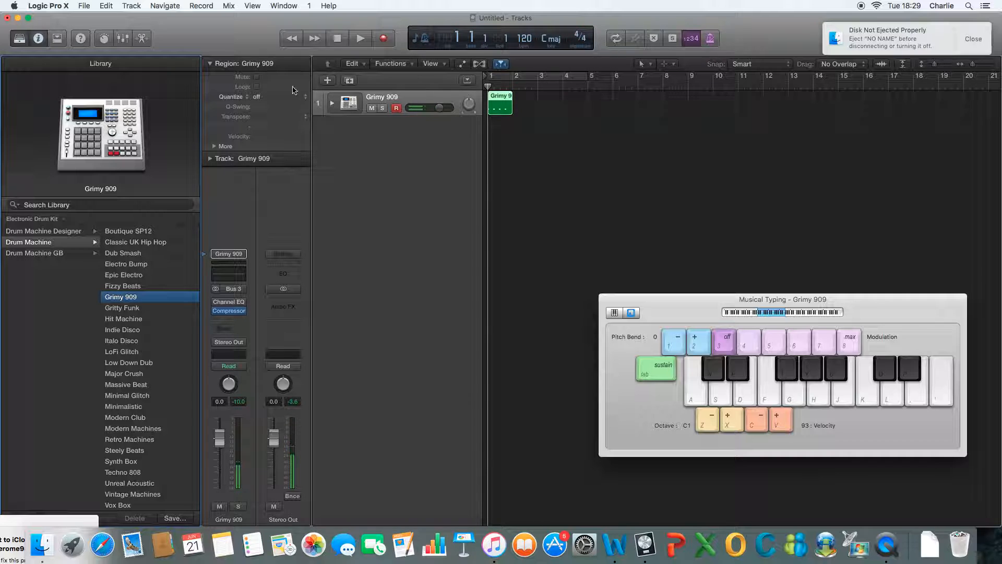
Step: Add a second software instrument track and load the Retro Machines patch from the Electronic Drum Kit's Drum Machine category
left_click(328, 79)
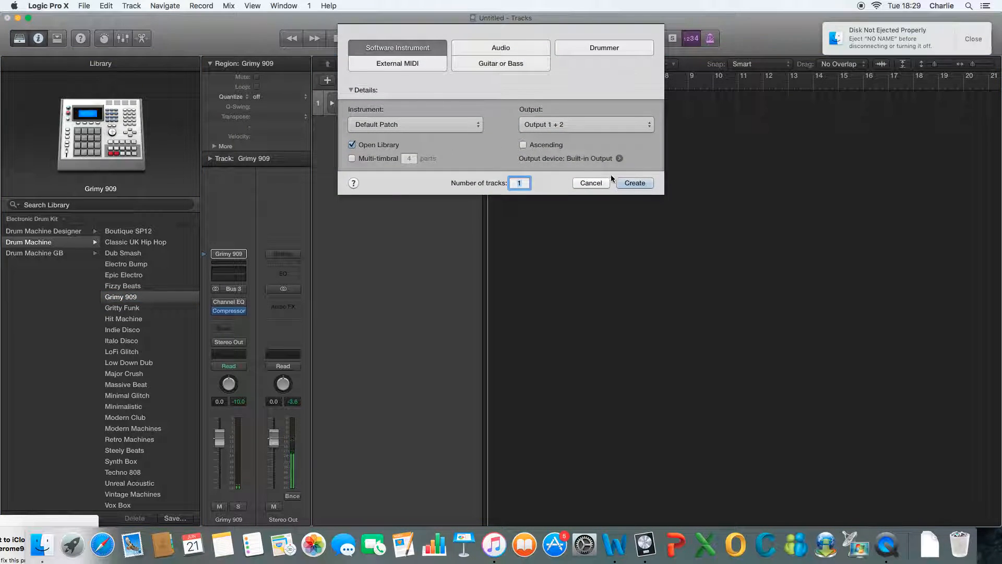
left_click(635, 183)
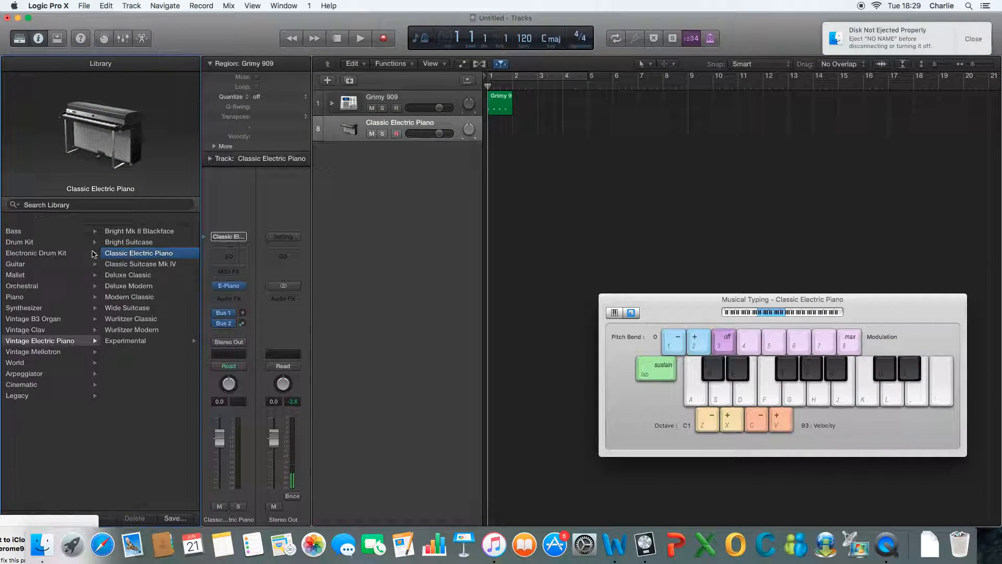
left_click(50, 255)
left_click(150, 243)
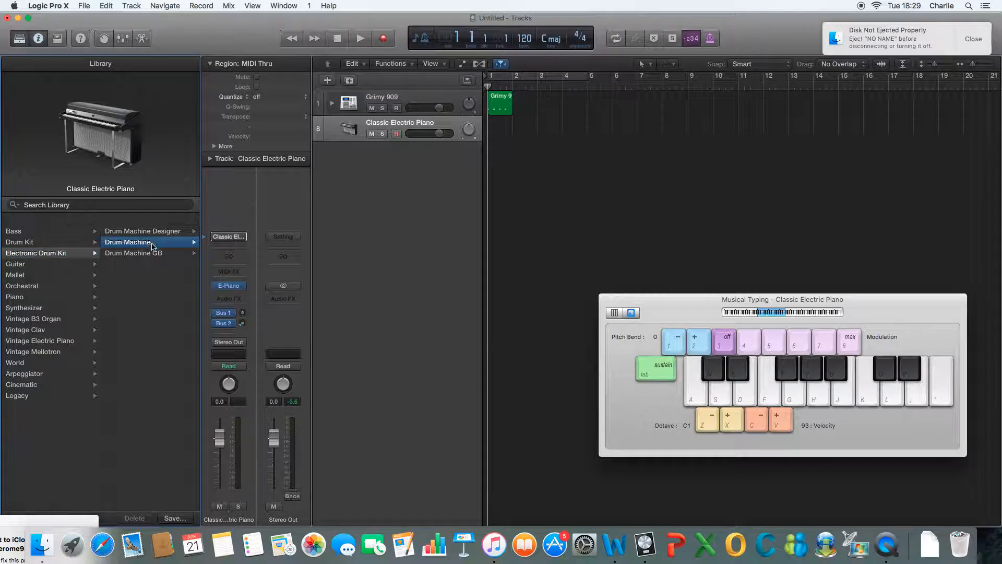
scroll(146, 339, "up", 3)
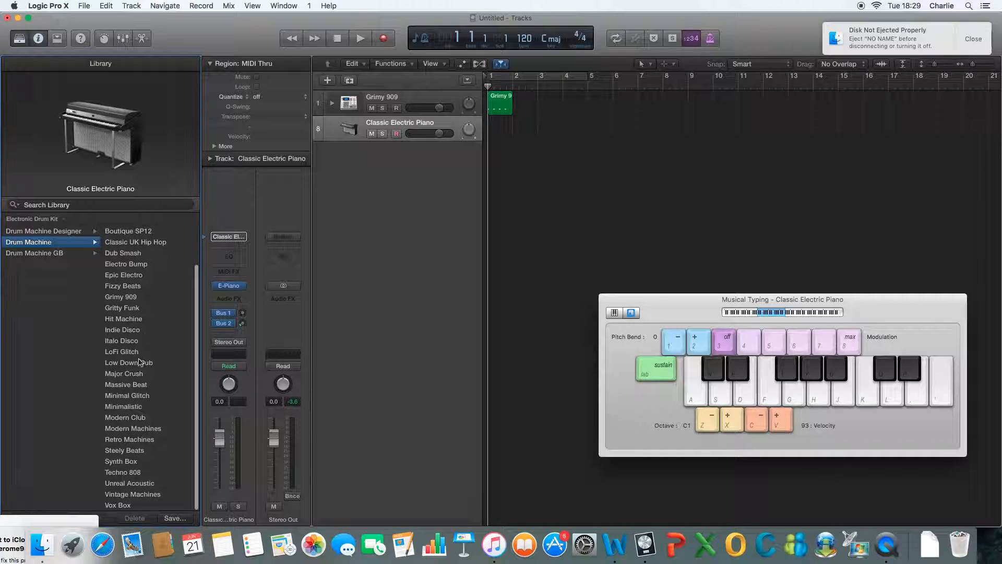
scroll(132, 438, "up", 1)
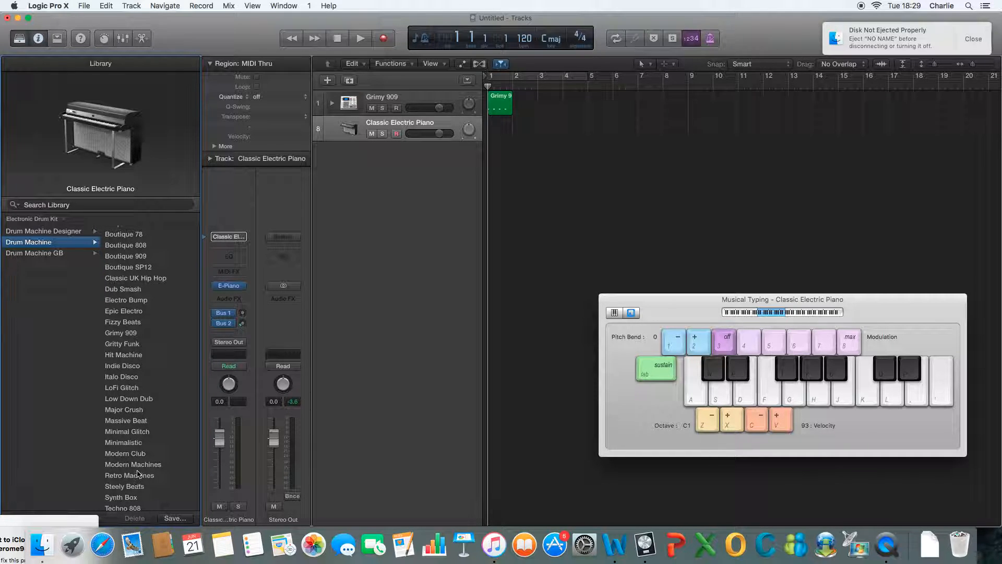
left_click(139, 476)
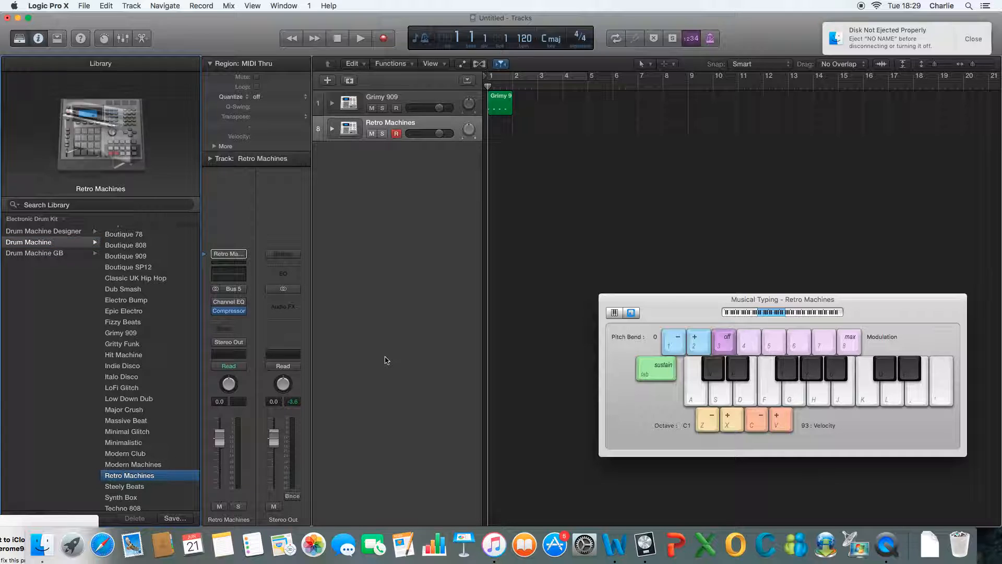
Step: Shift the Musical Typing octave up to C3, raise the system volume, and audition Retro Machines sounds
key("x")
key("x")
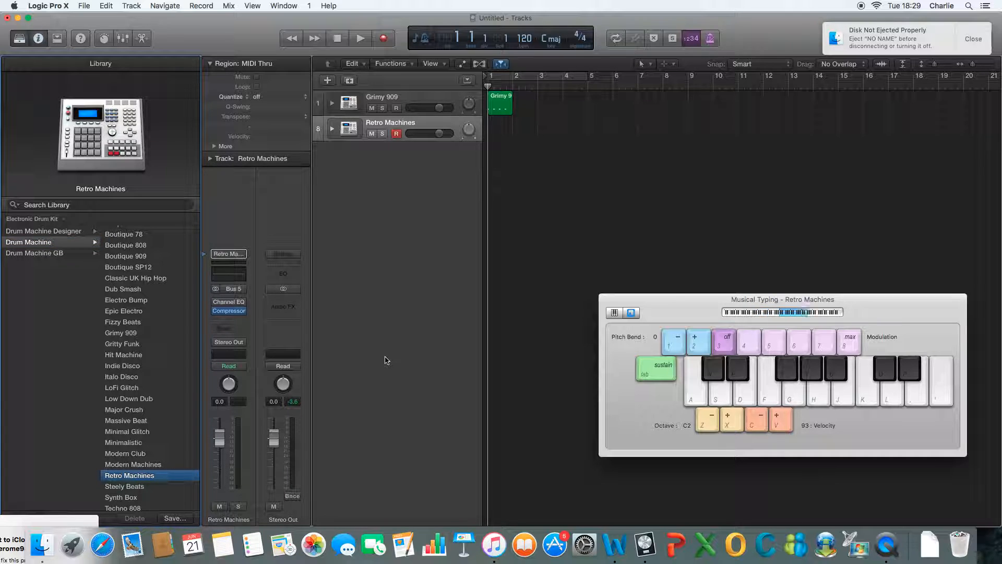
key("g")
key("s")
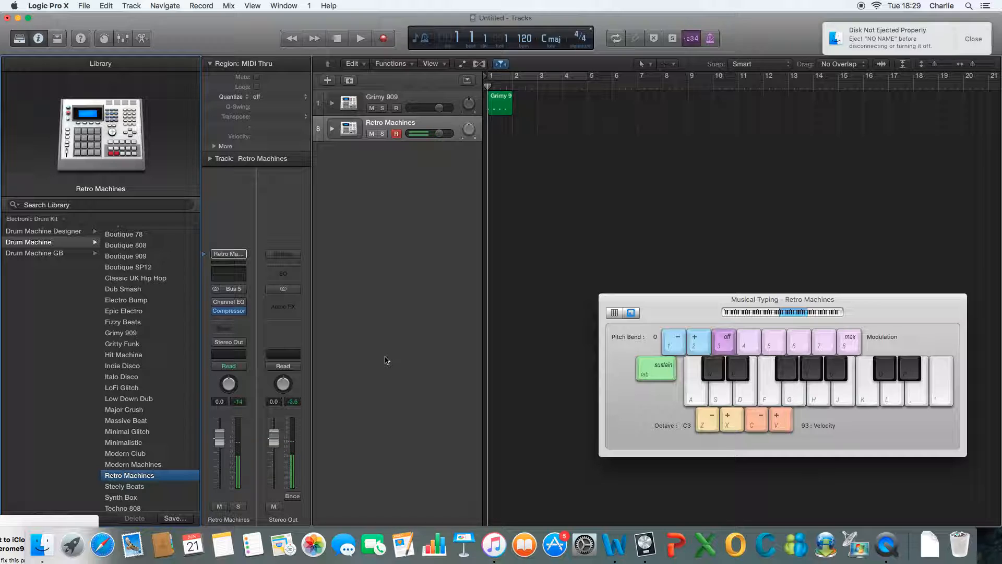
key("XF86AudioRaiseVolume")
key("XF86AudioRaiseVolume")
key("XF86AudioRaiseVolume")
key("XF86AudioRaiseVolume")
key("a")
key("s")
key("a")
Step: Record a short part on the Retro Machines track over the Grimy 909 pattern
left_click(380, 40)
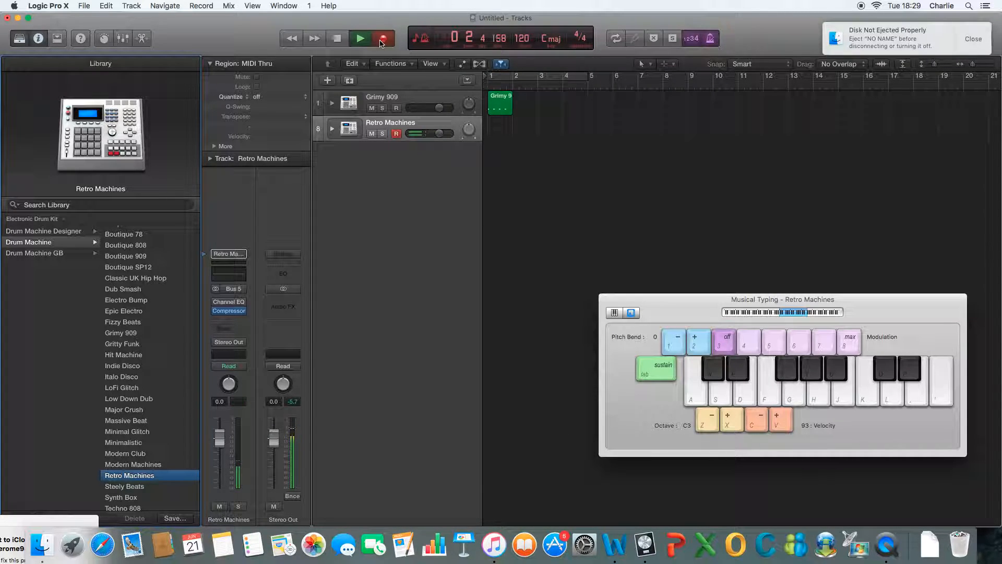
key("a")
key("g")
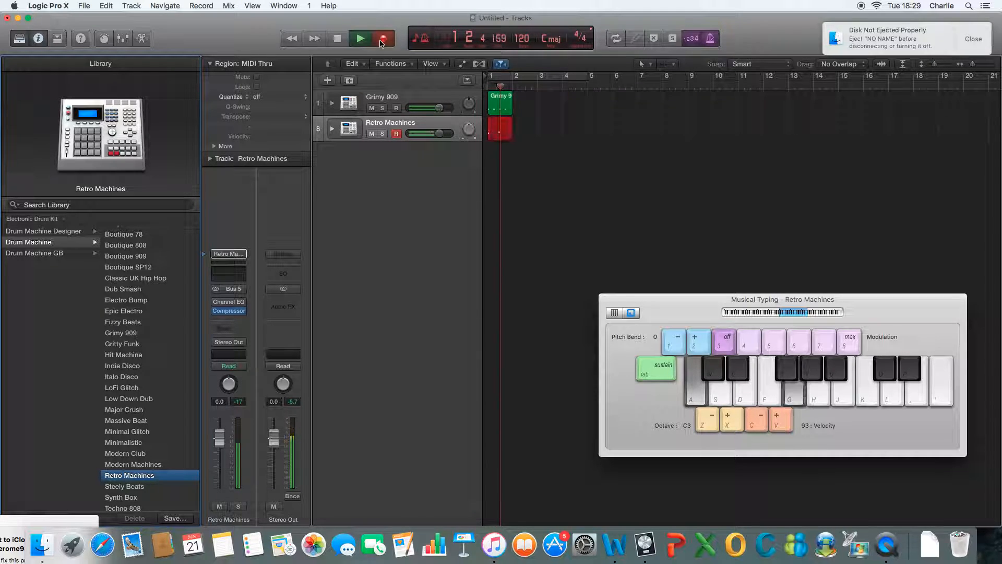
key("s")
key("space")
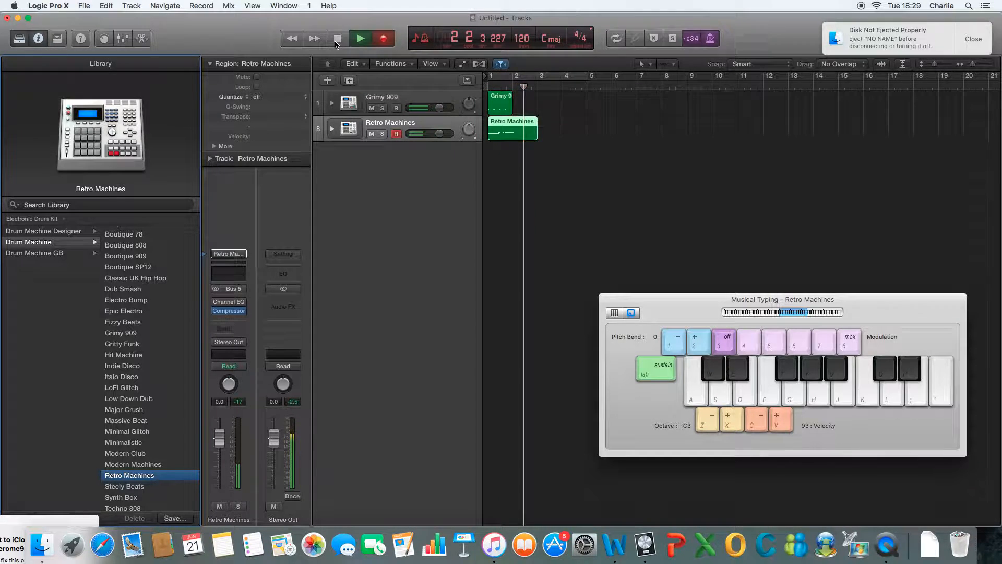
Step: Play the drum parts in a cycle over bar 1, open the Piano Roll, and move the Musical Typing window clear of it
left_click(360, 39)
left_click(485, 80)
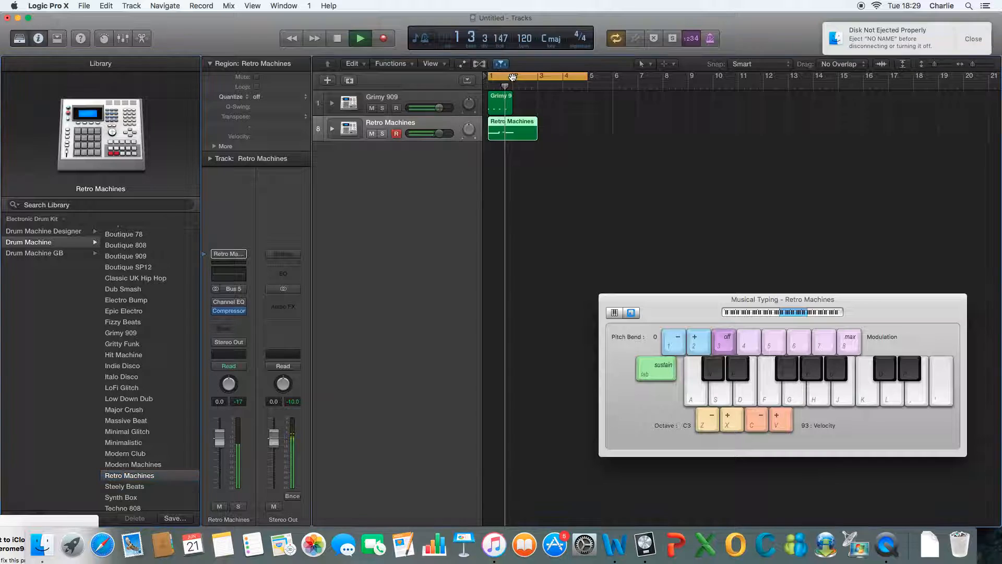
double_click(510, 134)
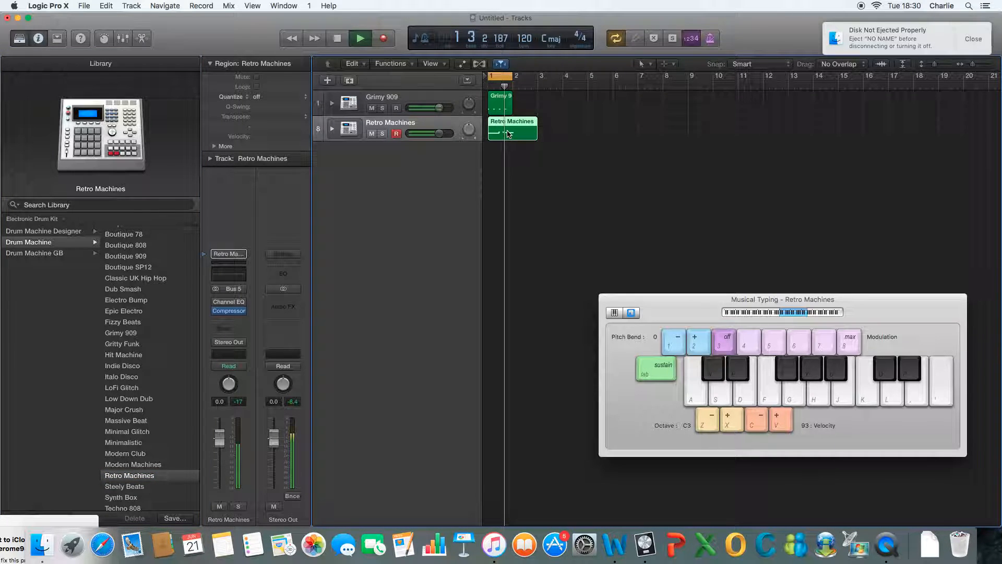
left_click_drag(651, 299, 627, 122)
Step: Select the Grimy 909 track and open its Compressor plug-in
left_click(397, 98)
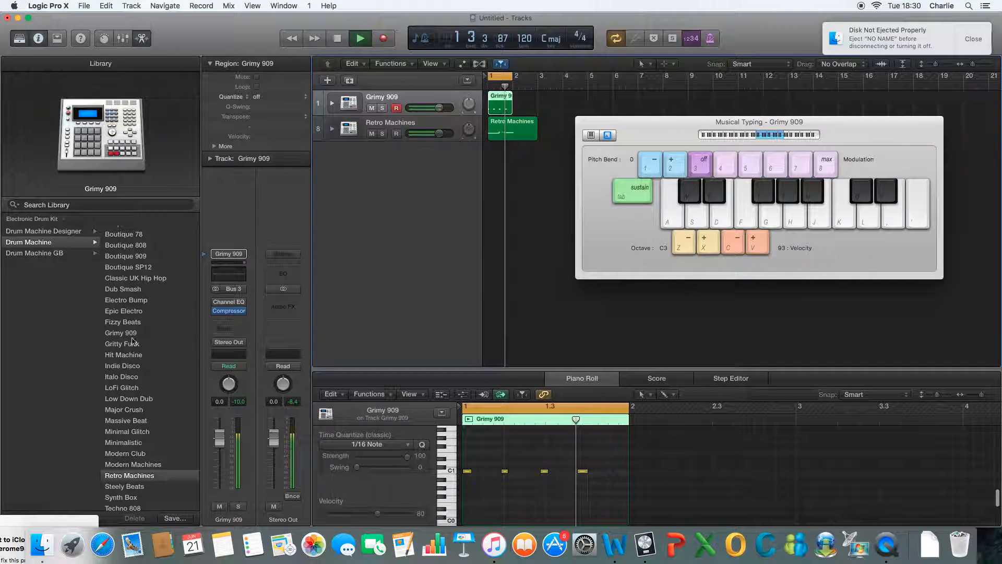
left_click(219, 328)
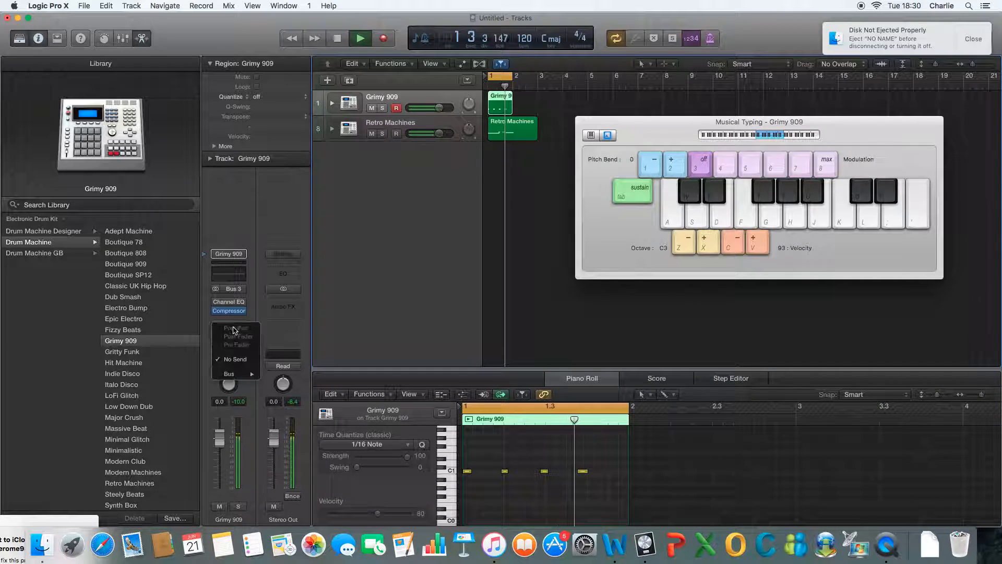
left_click(254, 318)
left_click(237, 318)
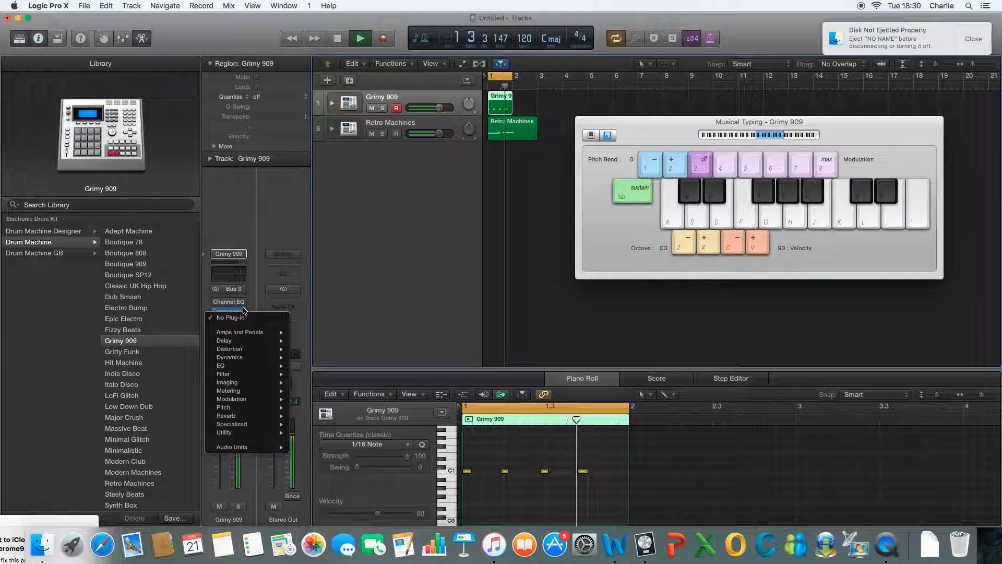
left_click(230, 316)
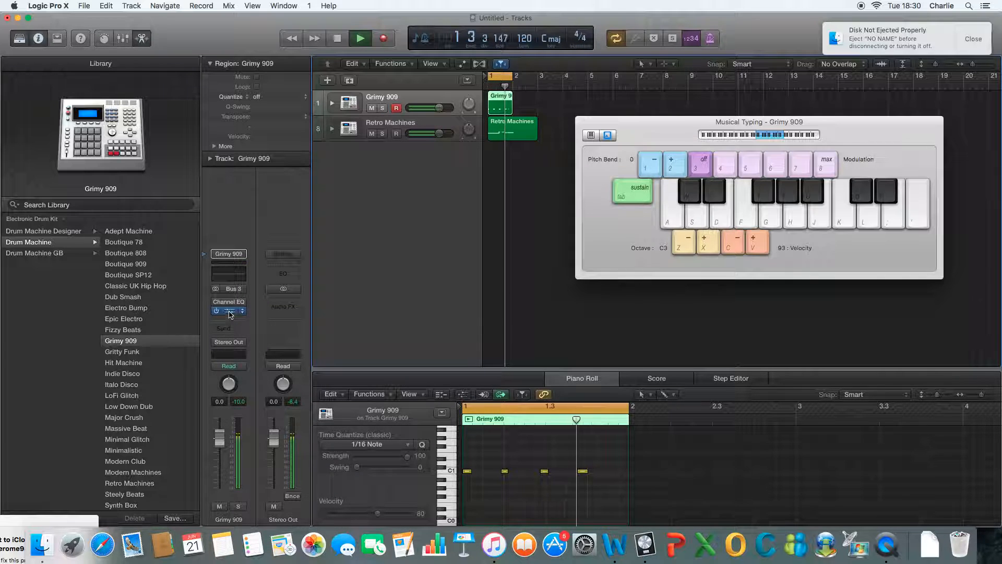
left_click(229, 312)
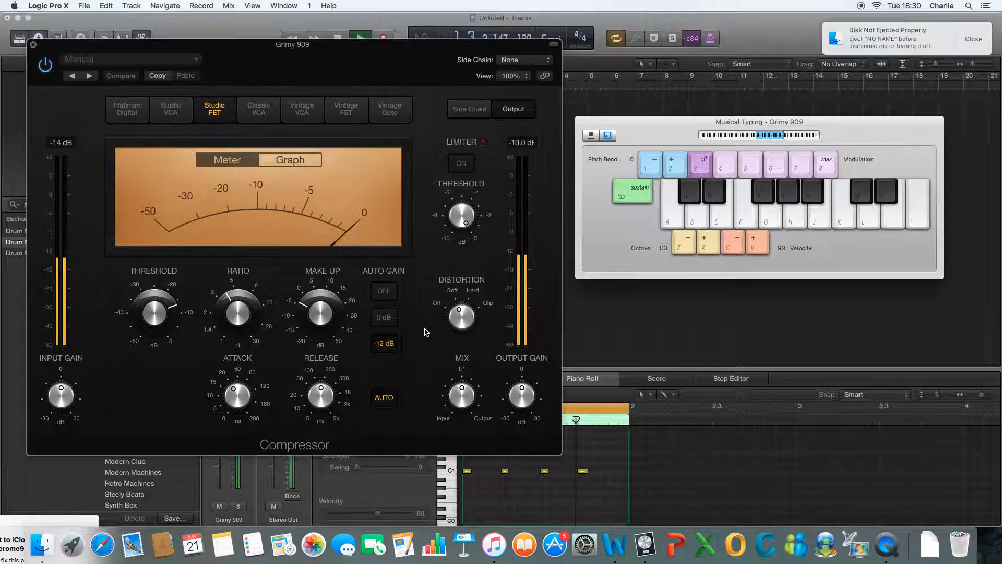
Step: Try the Compressor's threshold at 0 dB, raise the system volume, and lower the threshold to about -9 dB
left_click_drag(154, 312, 144, 236)
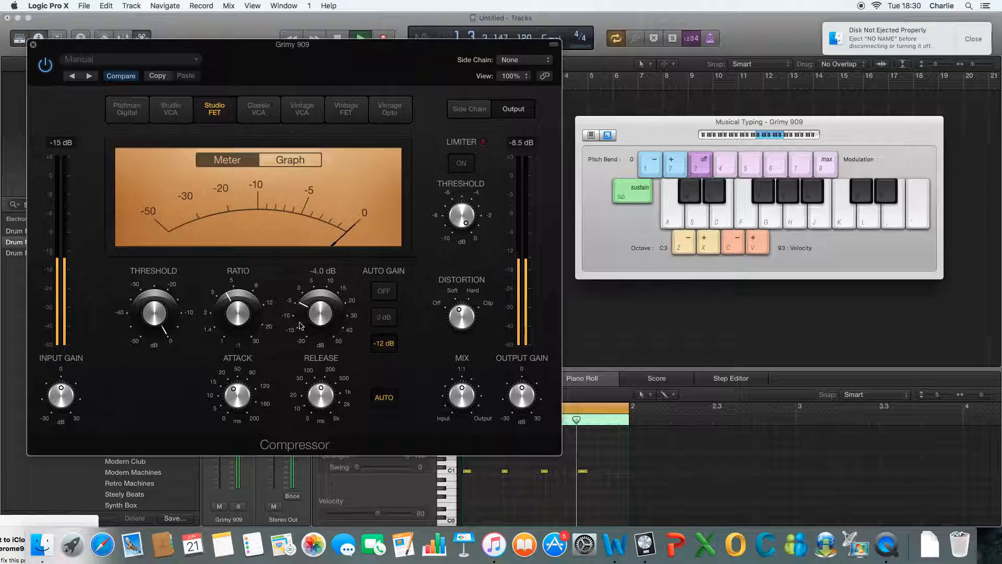
key("XF86AudioRaiseVolume")
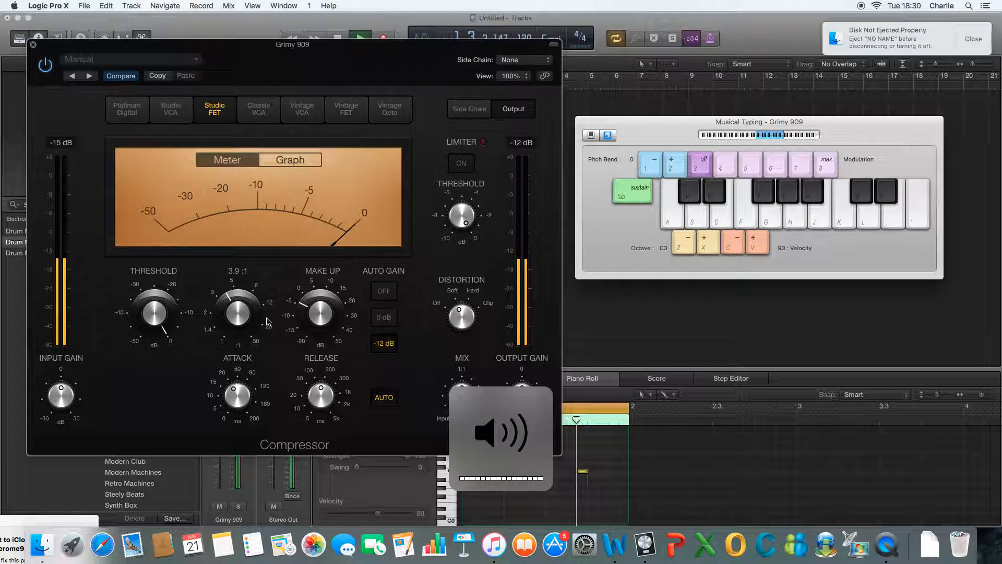
left_click_drag(161, 317, 159, 340)
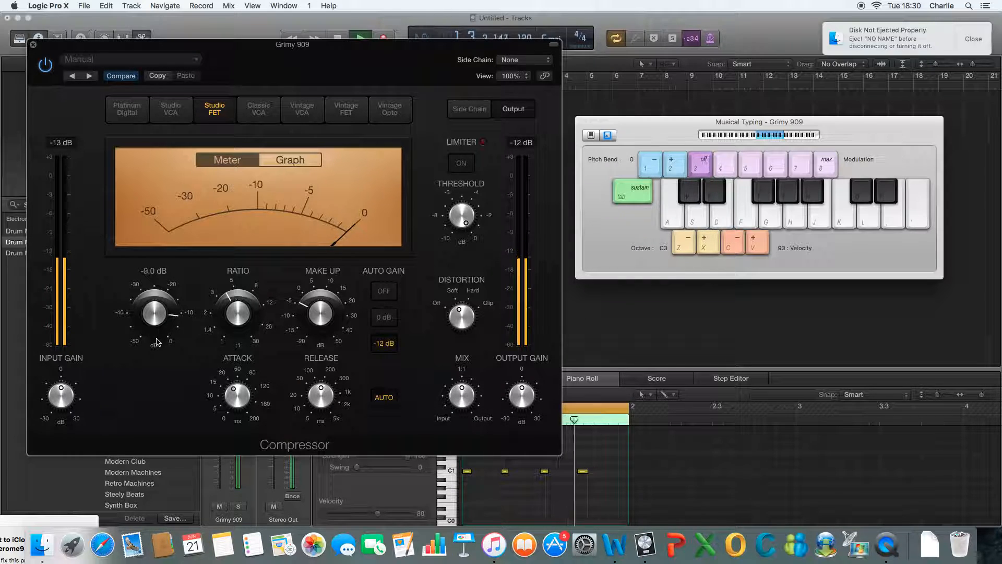
left_click_drag(165, 383, 178, 338)
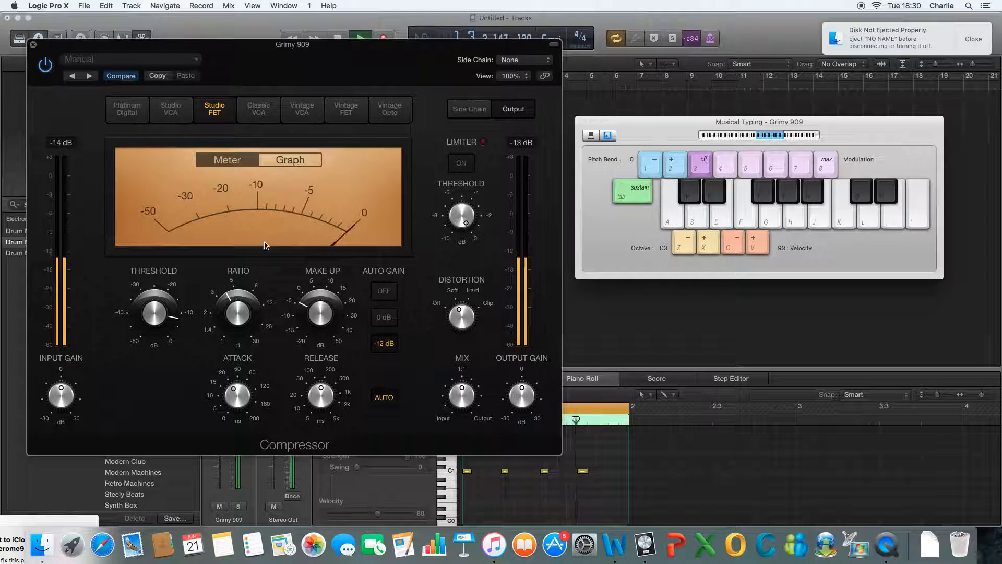
Step: Lower the Compressor's ratio to slightly above 2:1 and set its release to 5000 ms
left_click_drag(243, 290, 252, 343)
left_click_drag(320, 395, 334, 339)
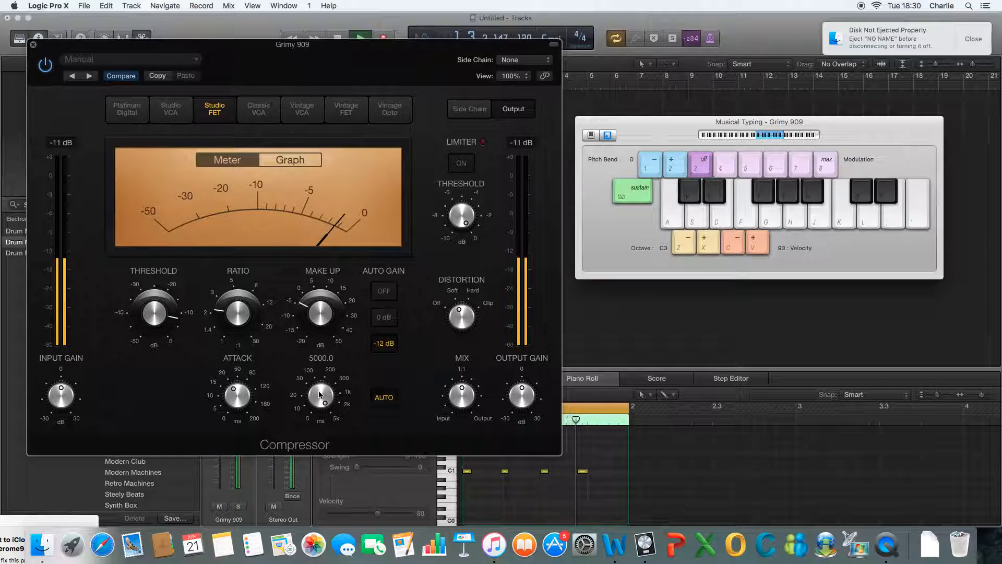
Step: Set the Compressor's release to 330 ms, raise its make-up gain slightly, close the plug-in and stop playback
mouse_move(308, 385)
left_mouse_down()
mouse_move(317, 402)
mouse_move(308, 371)
left_mouse_up()
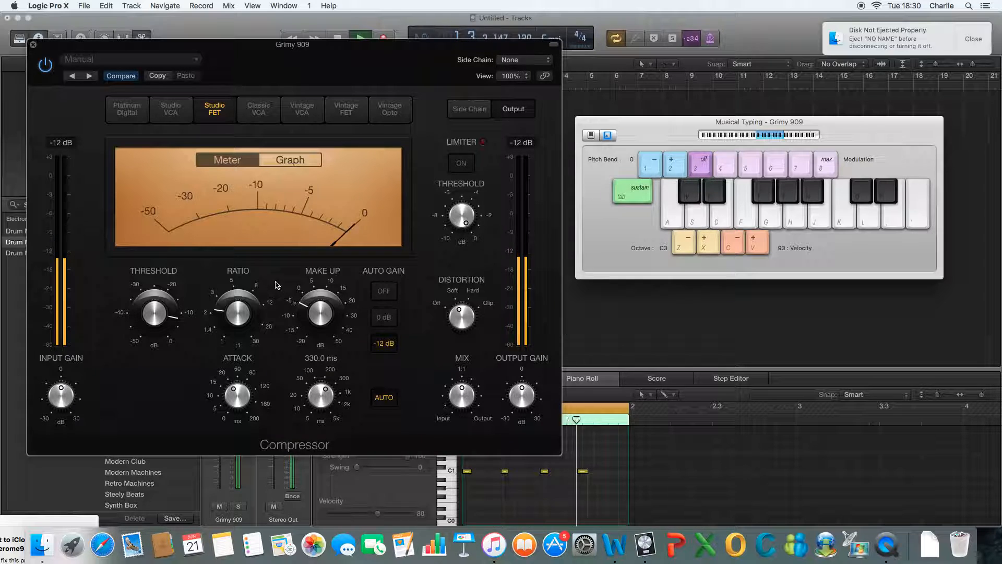
left_click_drag(332, 310, 319, 357)
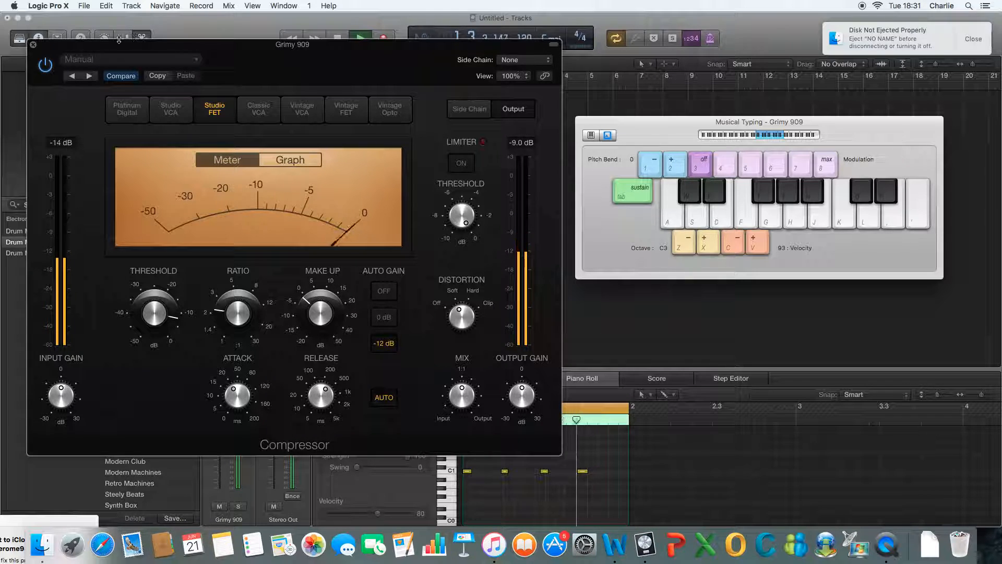
left_click(34, 45)
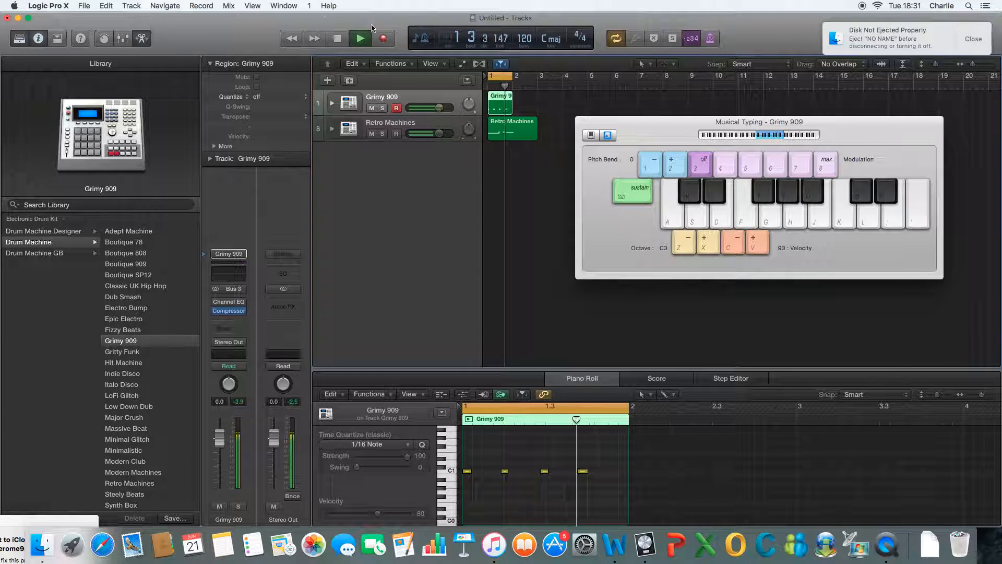
left_click(338, 44)
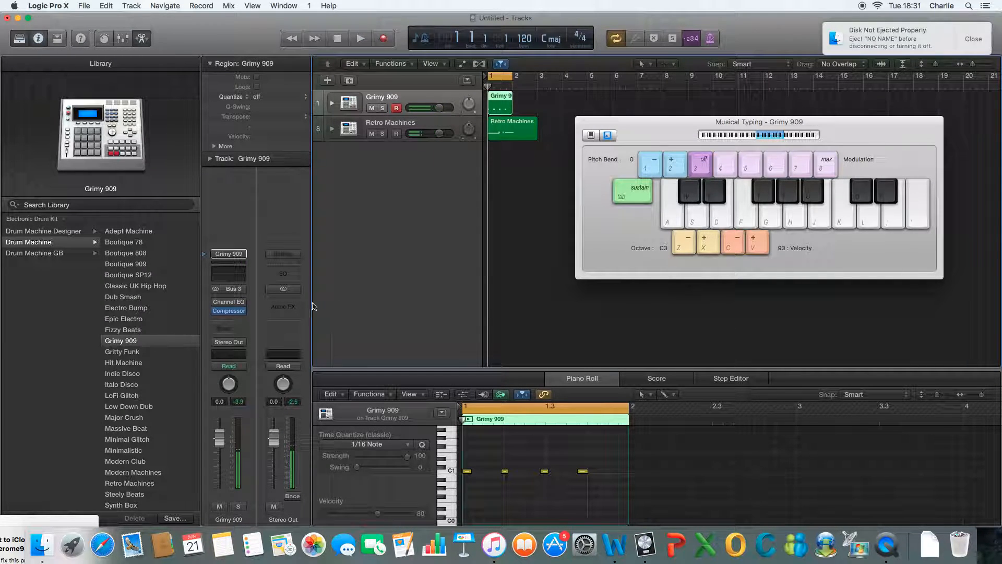
Step: Add a send to Bus 7 on the Grimy 909 channel strip
left_click(234, 289)
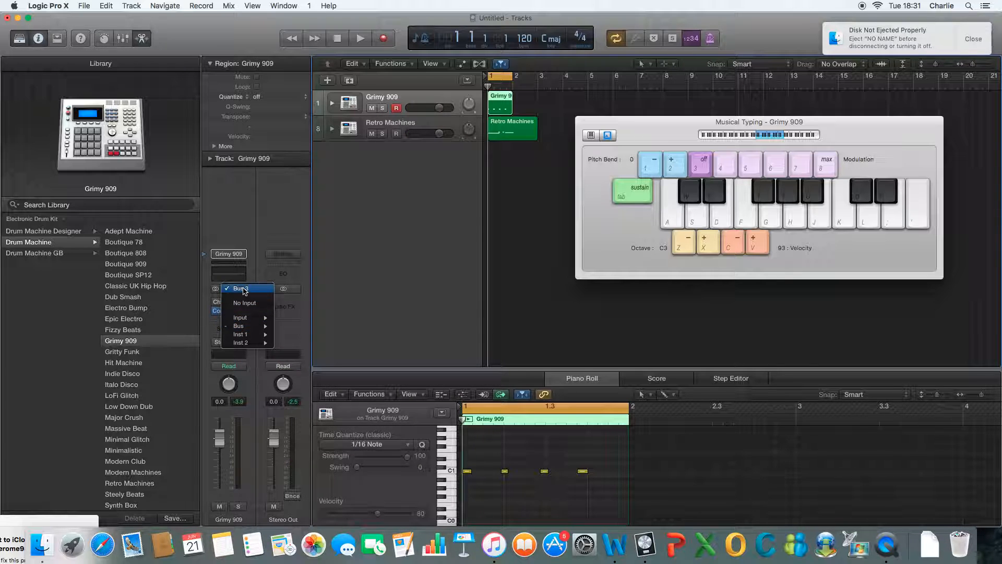
left_click(243, 291)
left_click(225, 328)
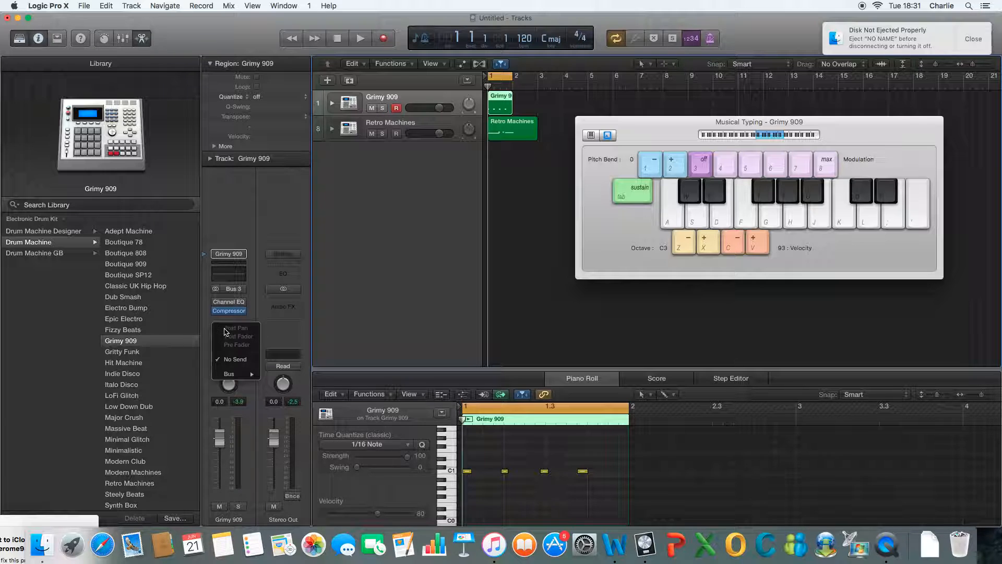
mouse_move(233, 378)
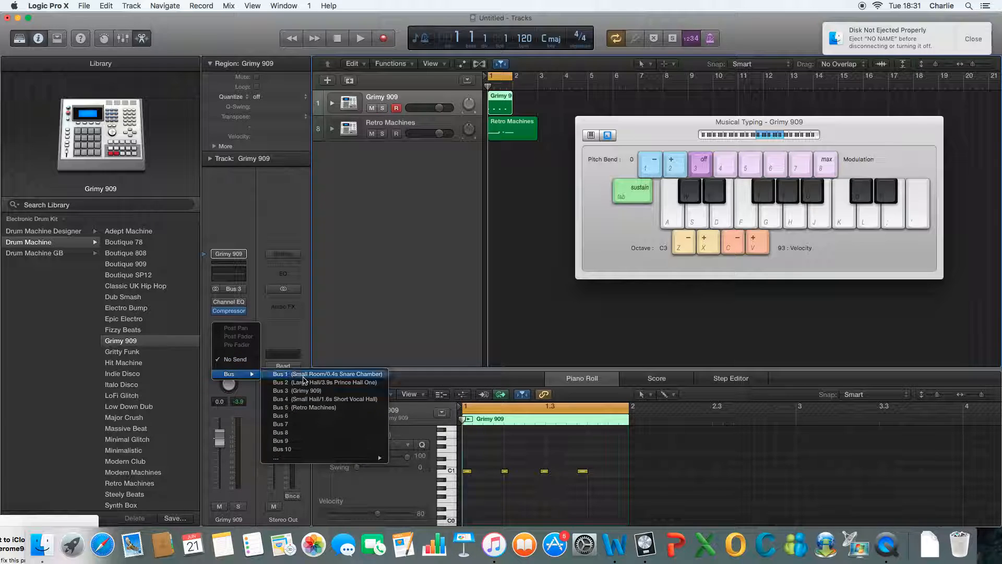
left_click(305, 427)
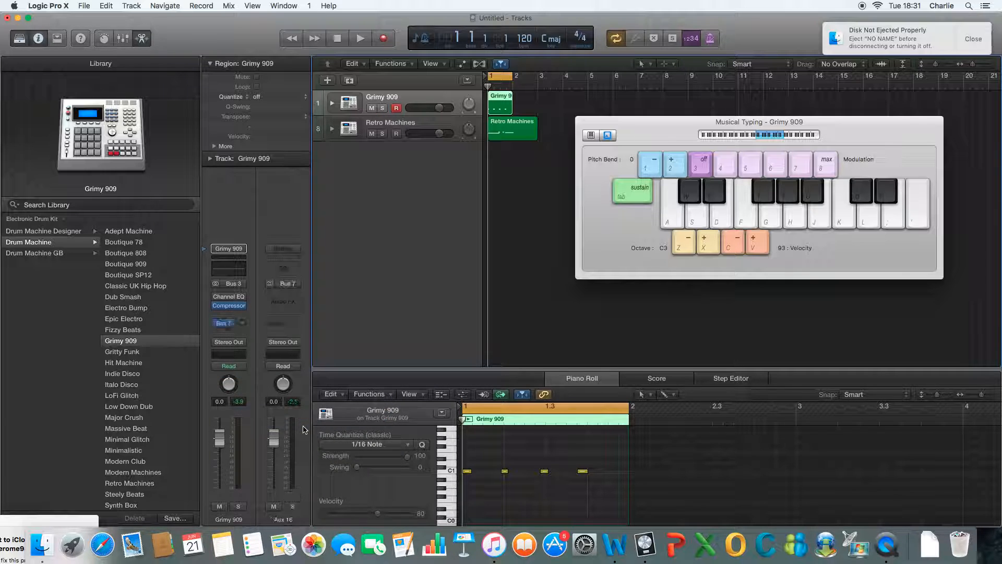
Step: Open the Compressor on the Retro Machines track and set its side chain source to Bus 7
left_click(412, 125)
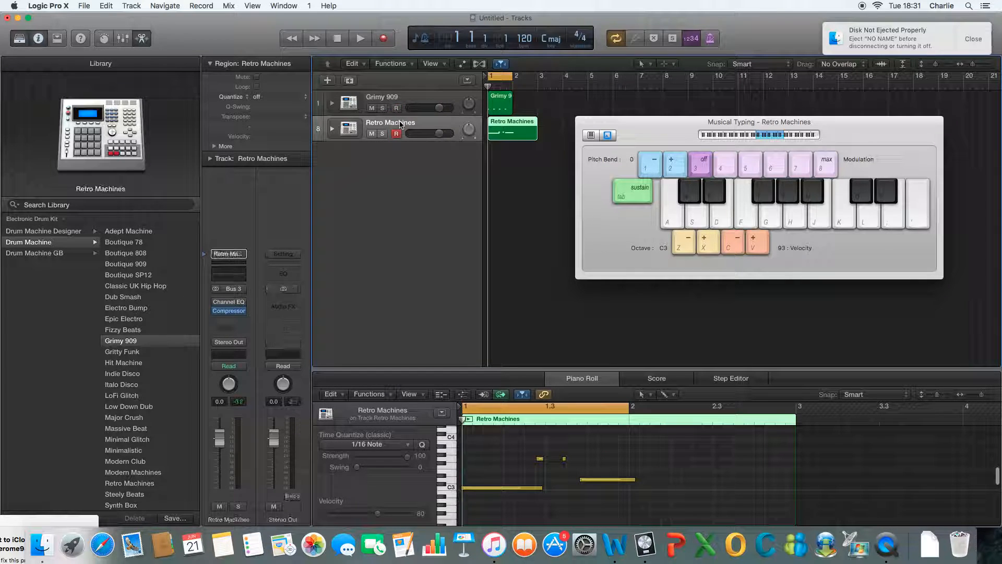
left_click(227, 311)
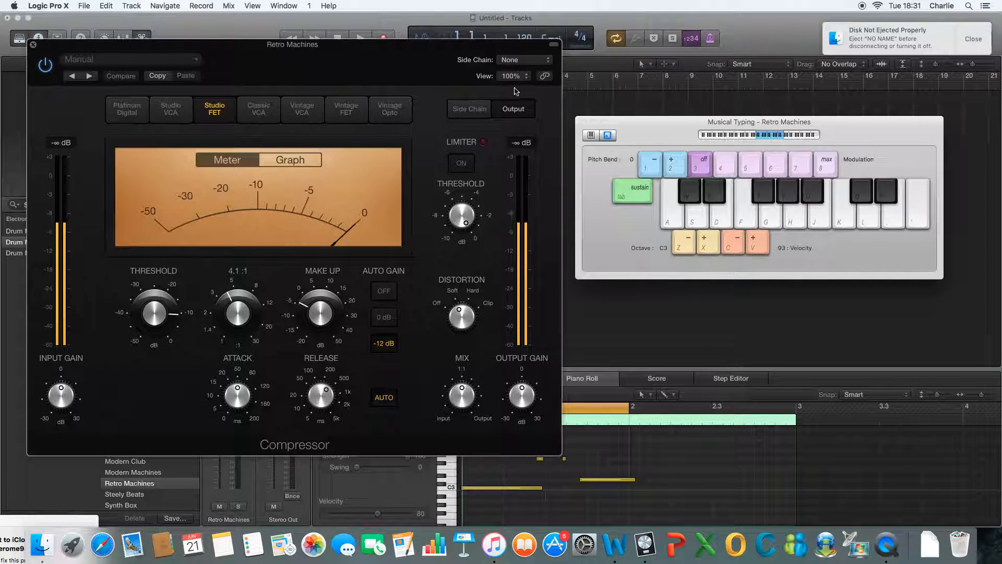
left_click(519, 60)
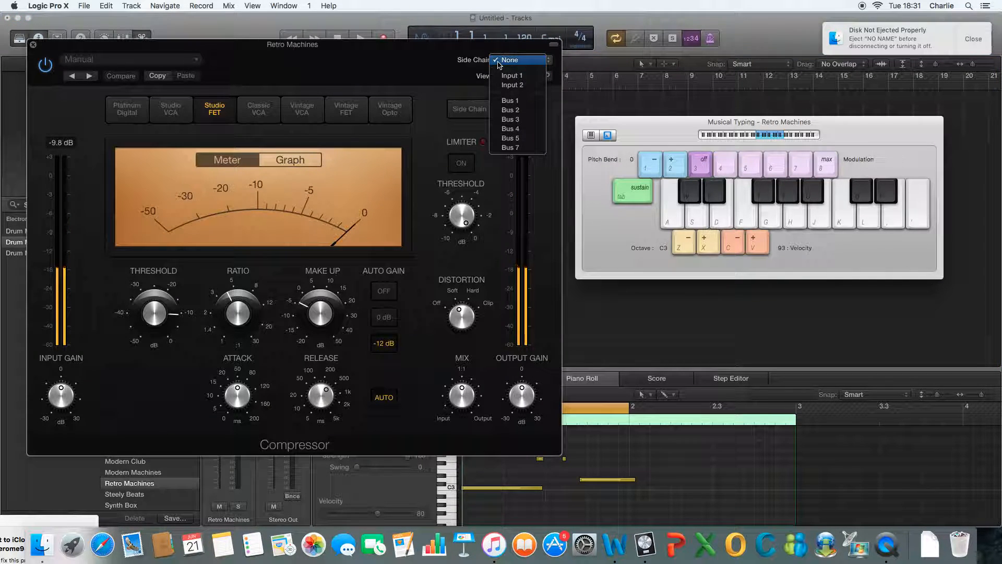
left_click(510, 148)
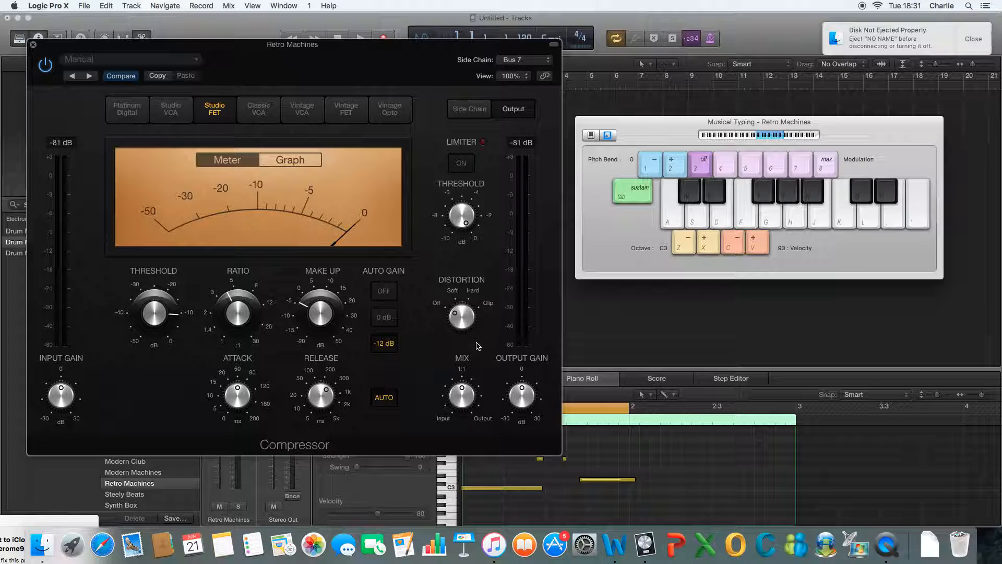
Step: Review the Compressor's side chain detection and filter settings, return to the output settings and close the plug-in
left_click(476, 108)
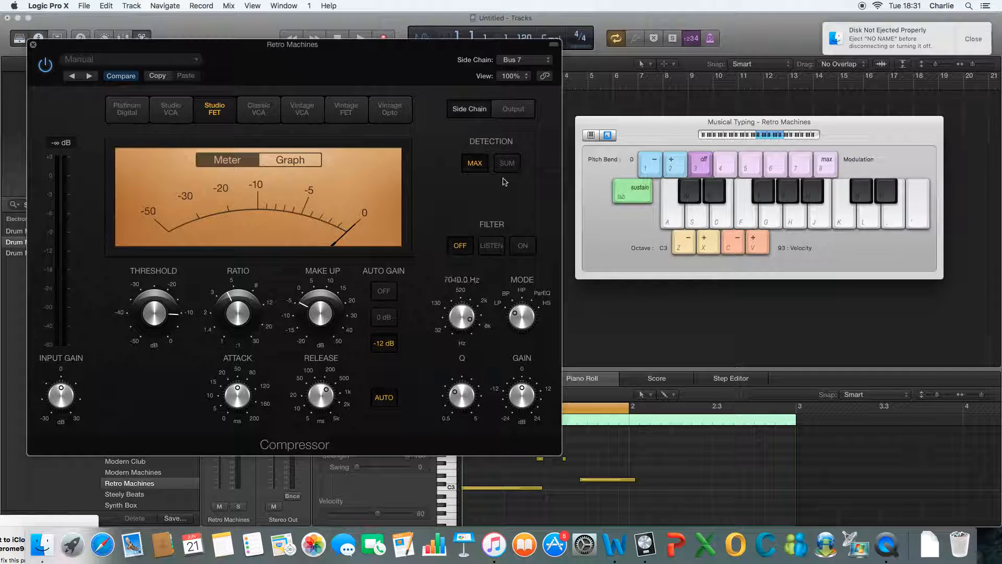
left_click(513, 109)
left_click_drag(277, 56, 324, 72)
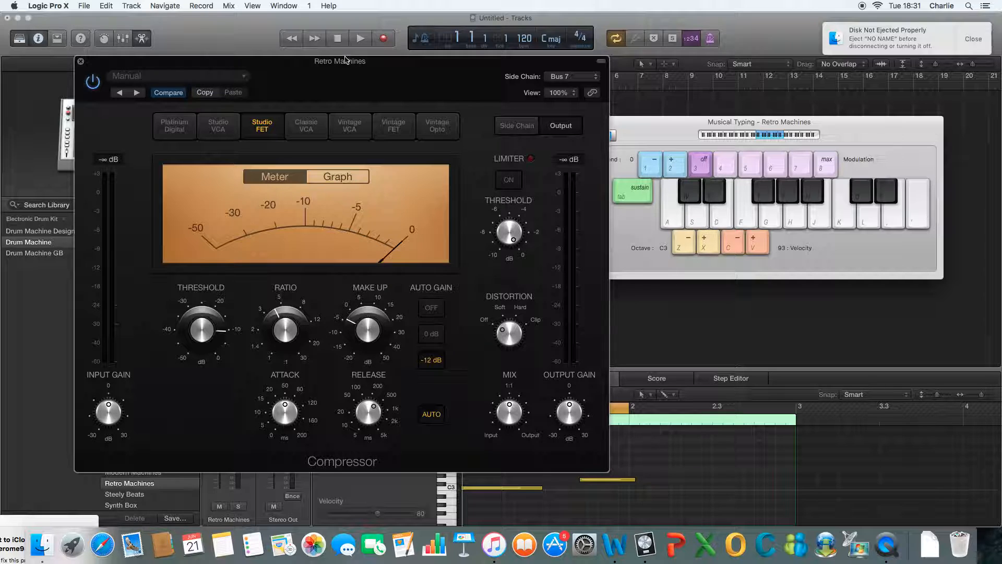
left_click(80, 62)
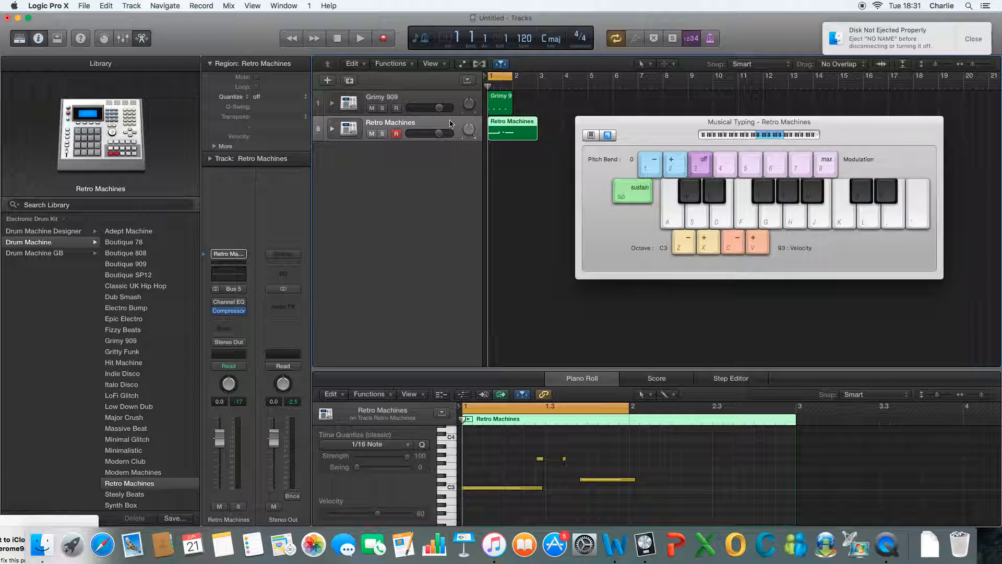
Step: Delete the Retro Machines region and track, and remove the Grimy 909 track as well
key("BackSpace")
key("BackSpace")
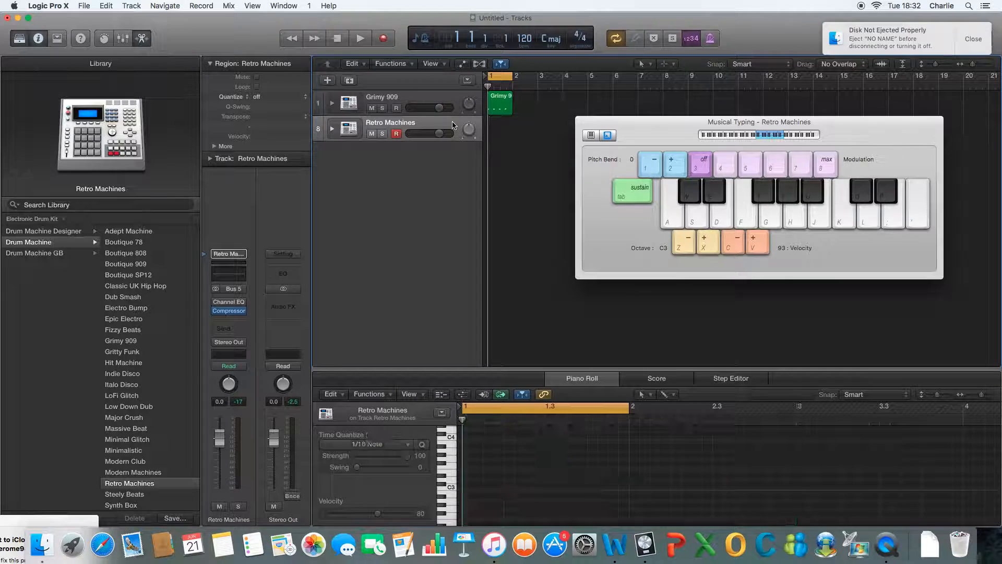
key("BackSpace")
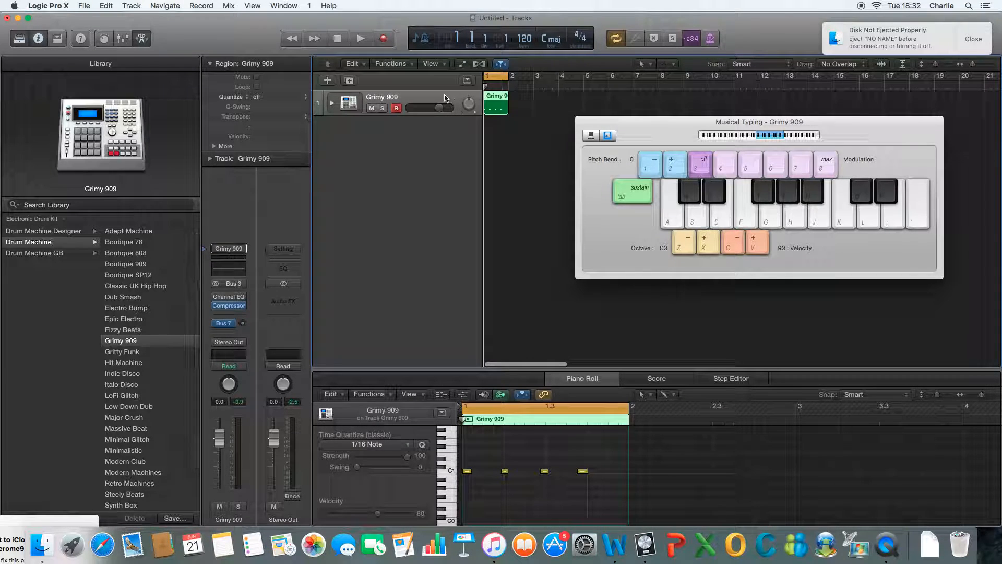
key("BackSpace")
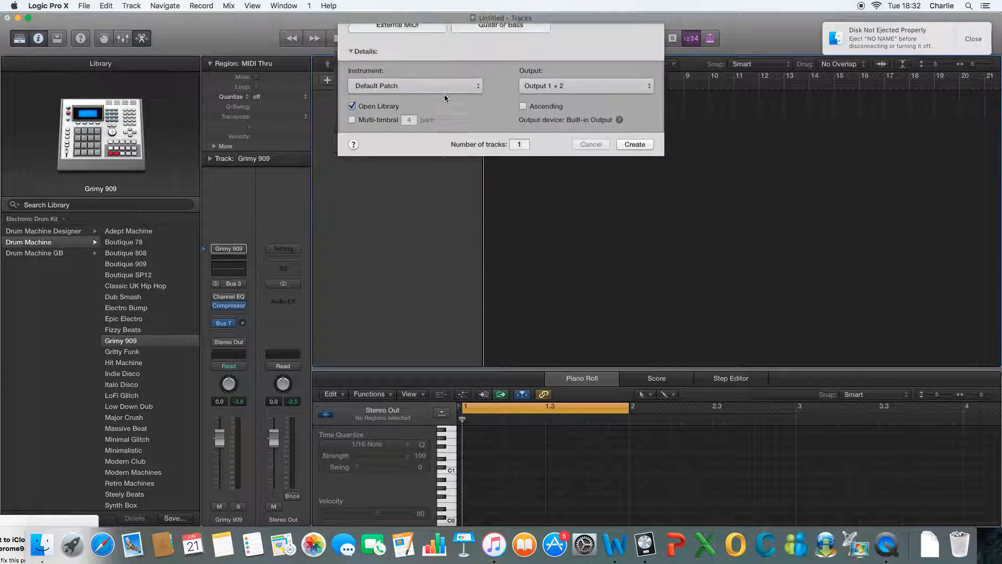
Step: Create a Classic Electric Piano track and record the note pairs D–F and E–G in bar 1
left_click(627, 183)
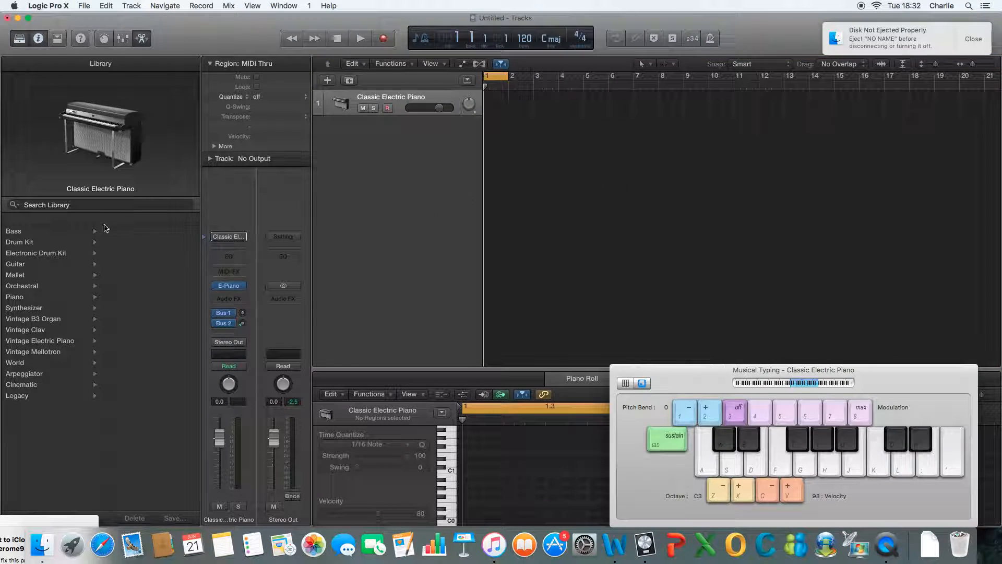
left_click(381, 37)
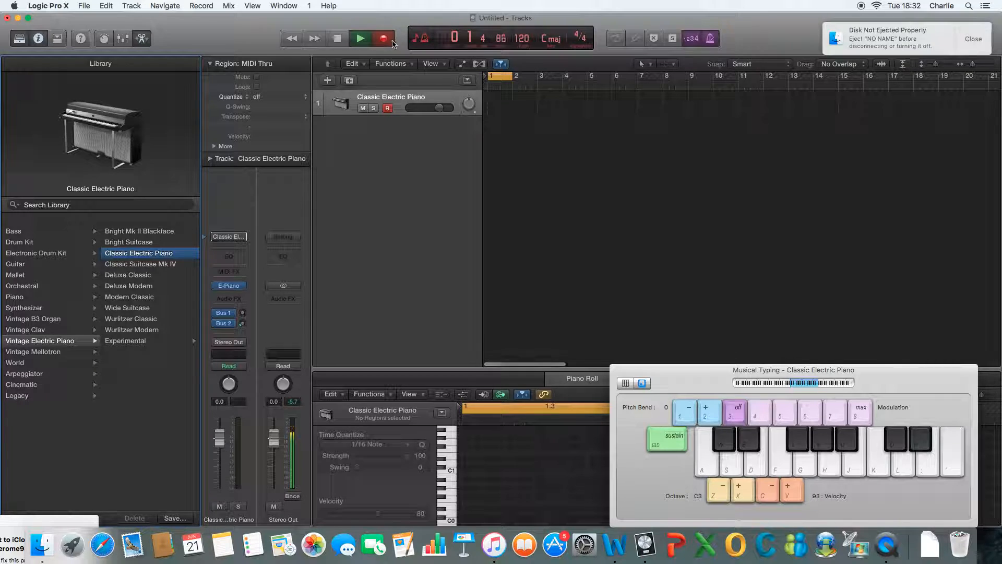
key("s+f")
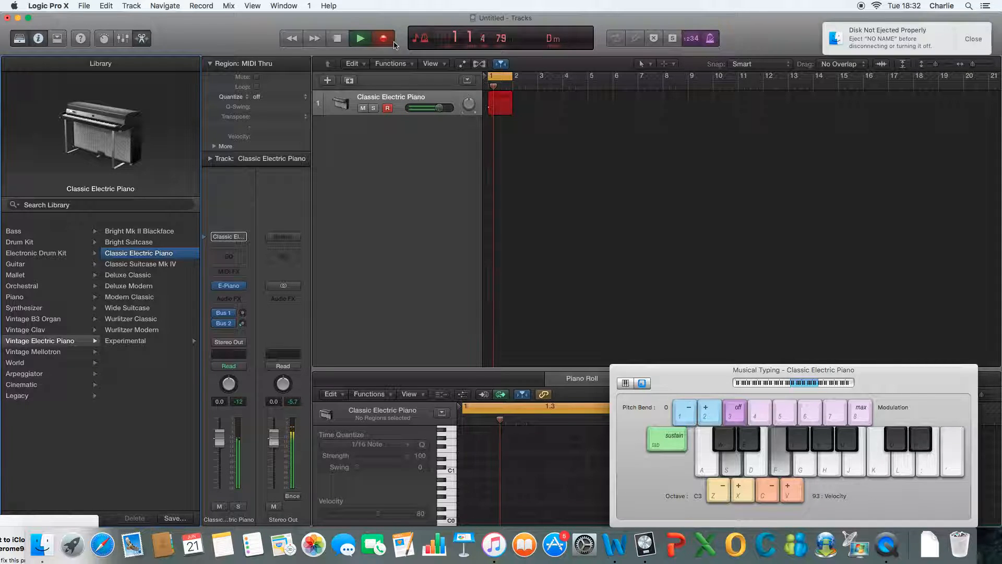
key("d+g")
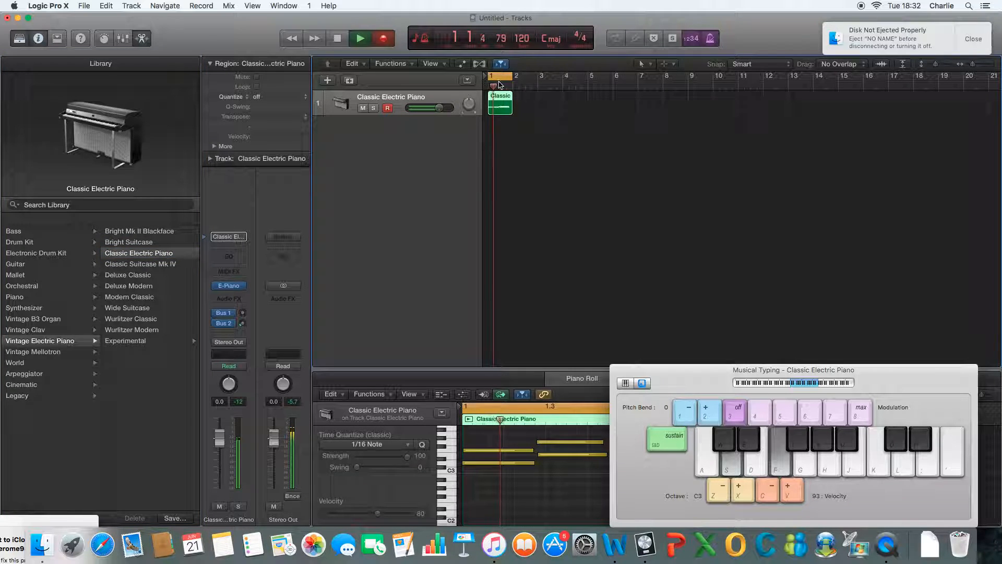
Step: Move the Musical Typing window clear of the Piano Roll and insert the EnVerb reverb on the Classic Electric Piano
left_click_drag(678, 371, 676, 117)
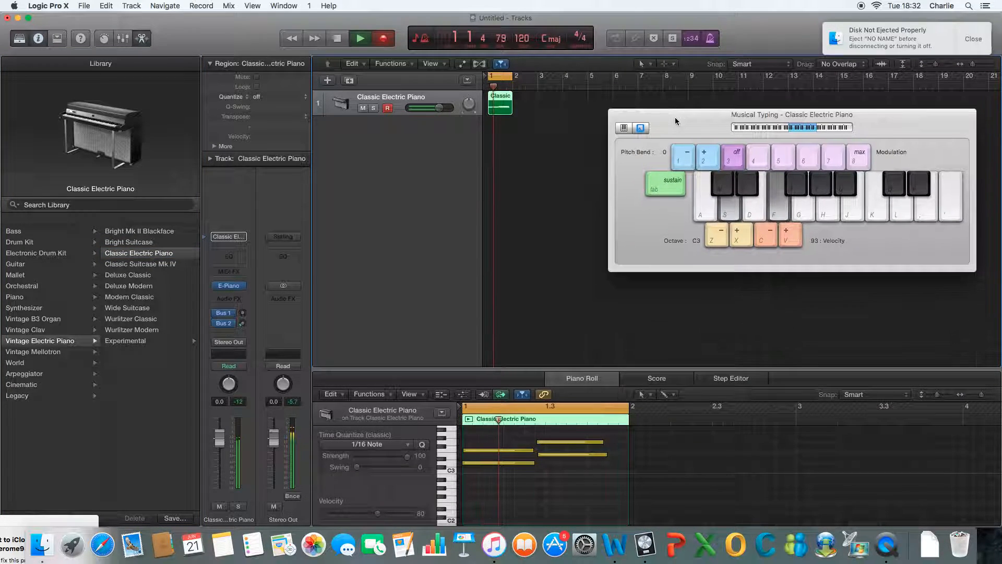
left_click(228, 298)
mouse_move(256, 394)
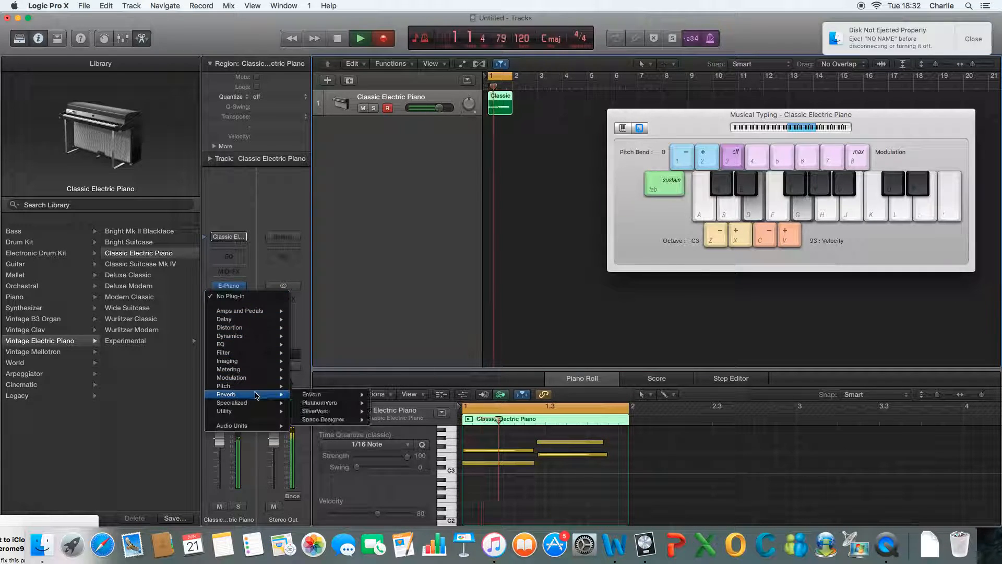
mouse_move(339, 393)
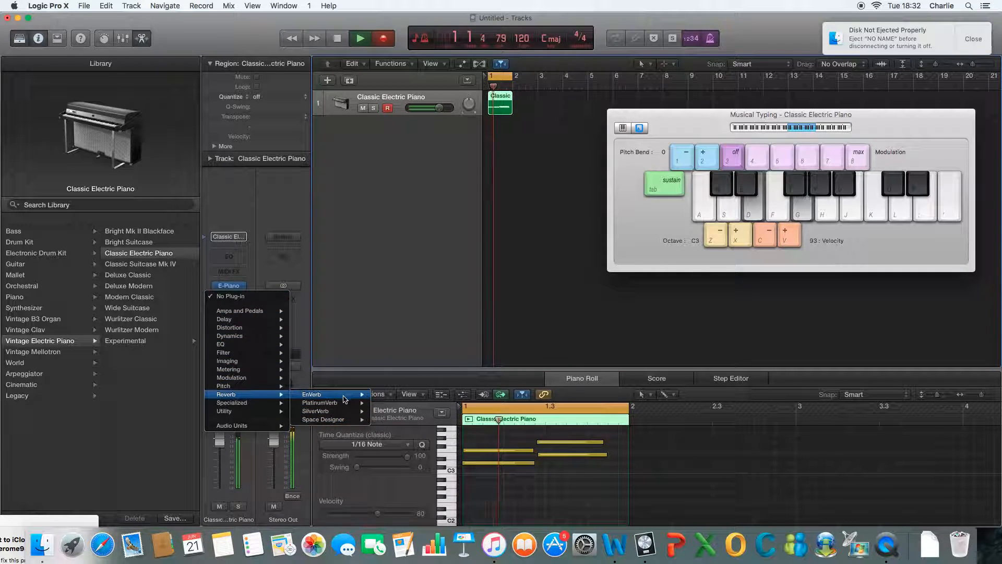
left_click(382, 398)
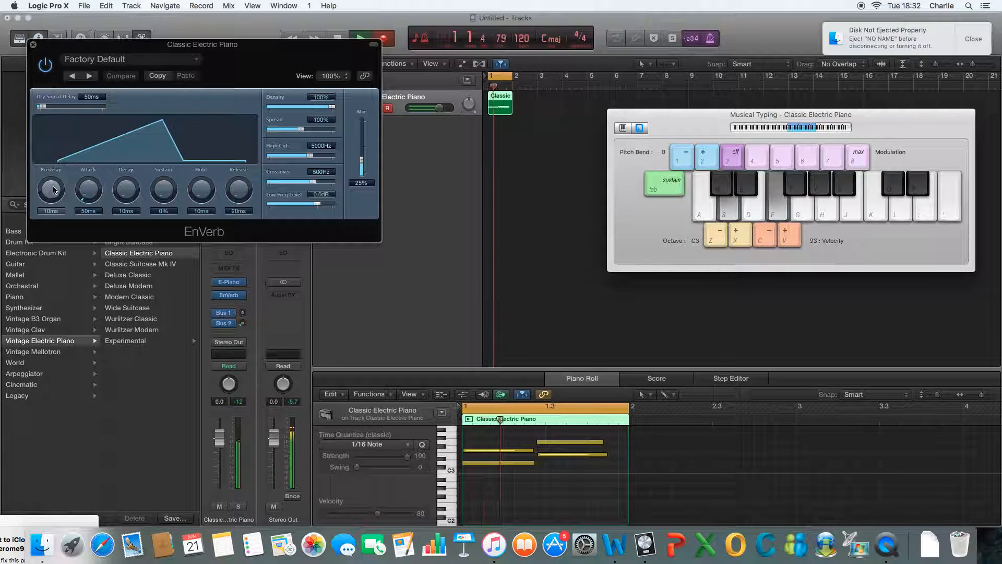
Step: Try a long EnVerb predelay while playing notes, then set predelay to 10 ms, attack to 20 ms and decay to 130 ms
left_click_drag(52, 193, 53, 182)
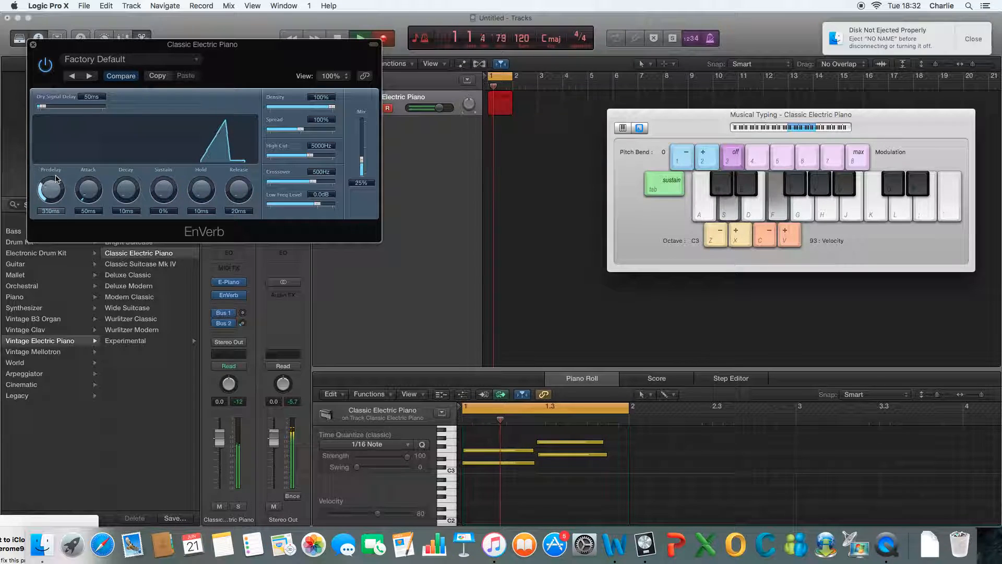
key("s")
key("f")
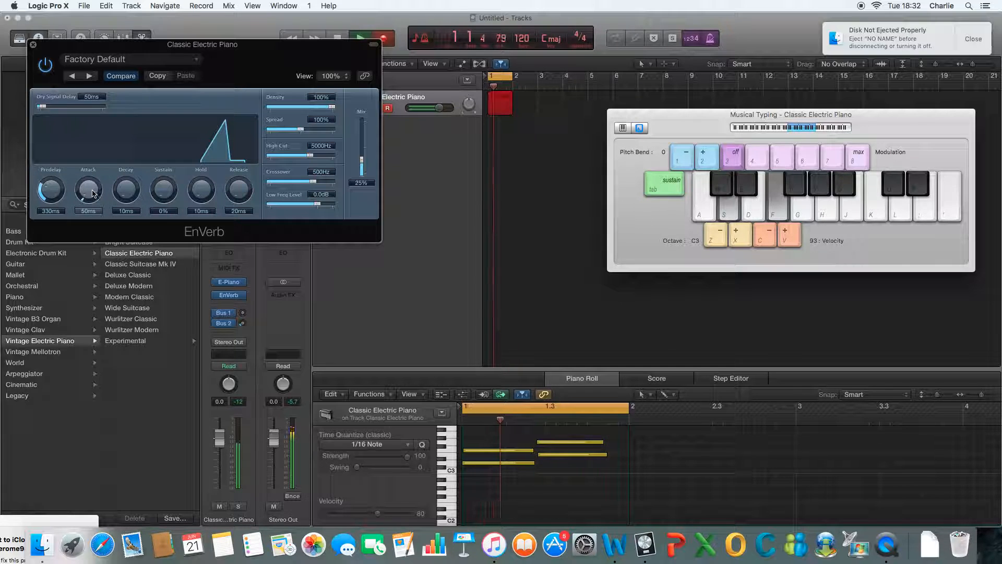
left_click_drag(49, 189, 90, 183)
left_click_drag(90, 177, 124, 200)
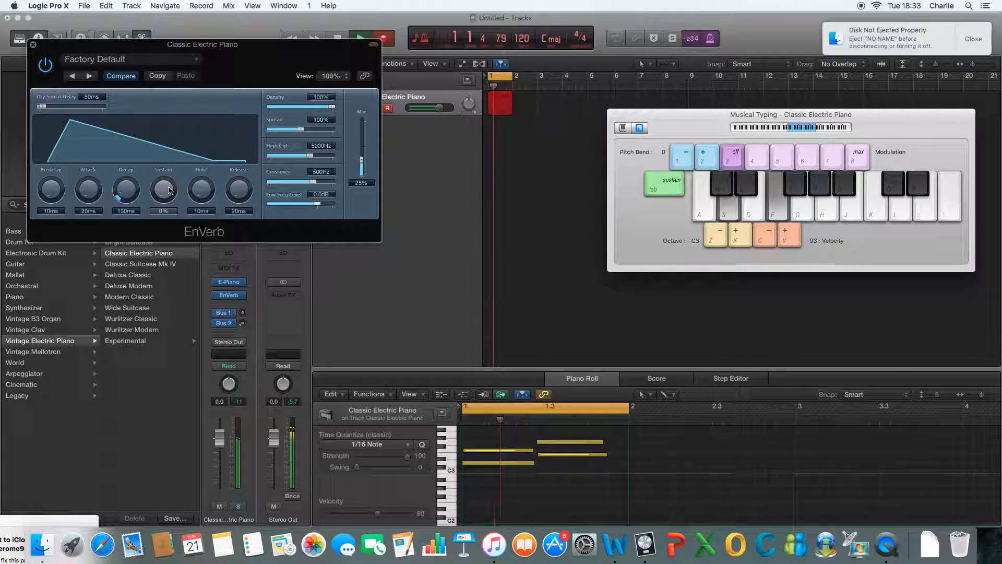
Step: Try higher EnVerb sustain and hold values, then settle on 6% sustain and 30 ms hold
left_click_drag(165, 195, 163, 138)
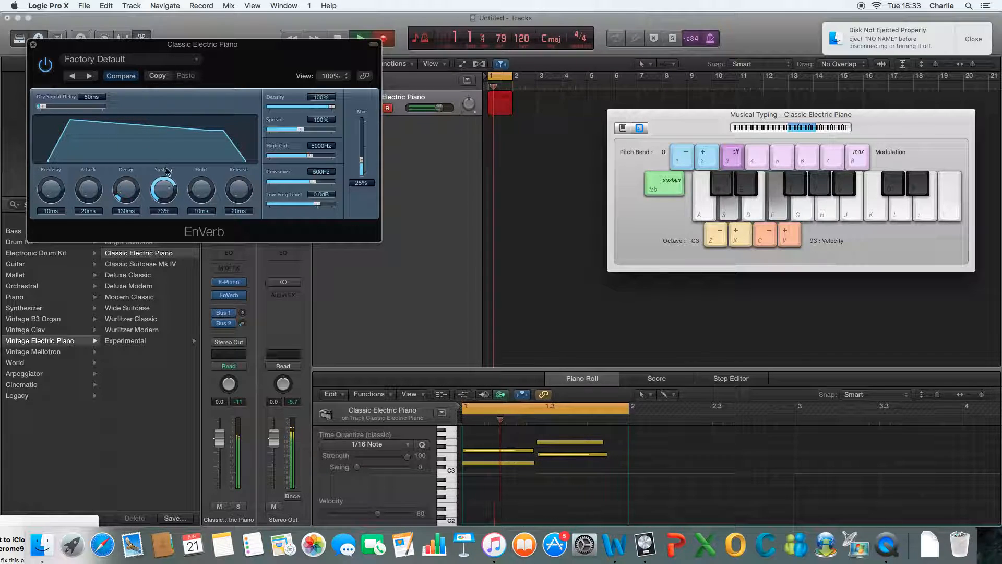
left_click_drag(165, 185, 203, 180)
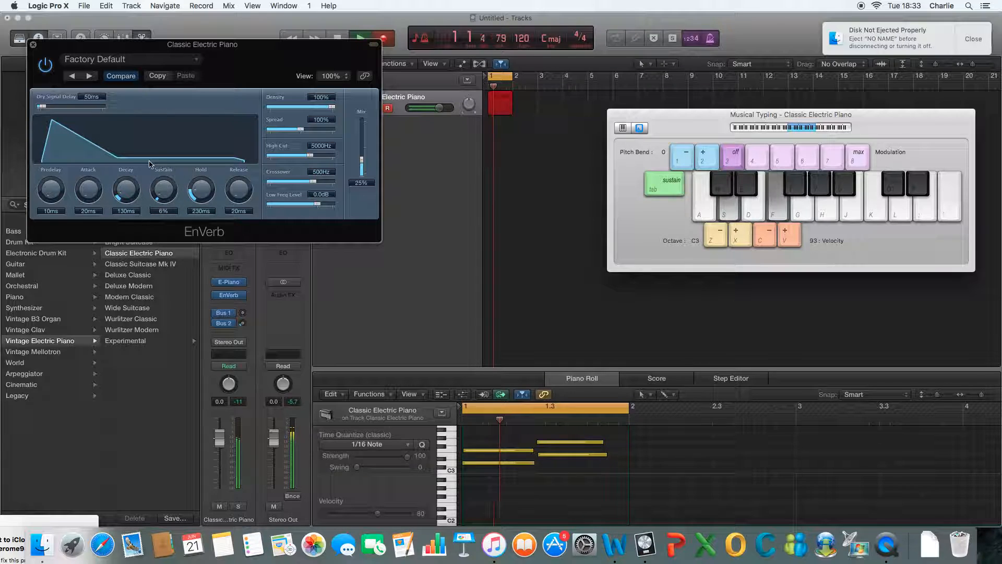
left_click_drag(194, 184, 202, 125)
left_click_drag(199, 195, 207, 147)
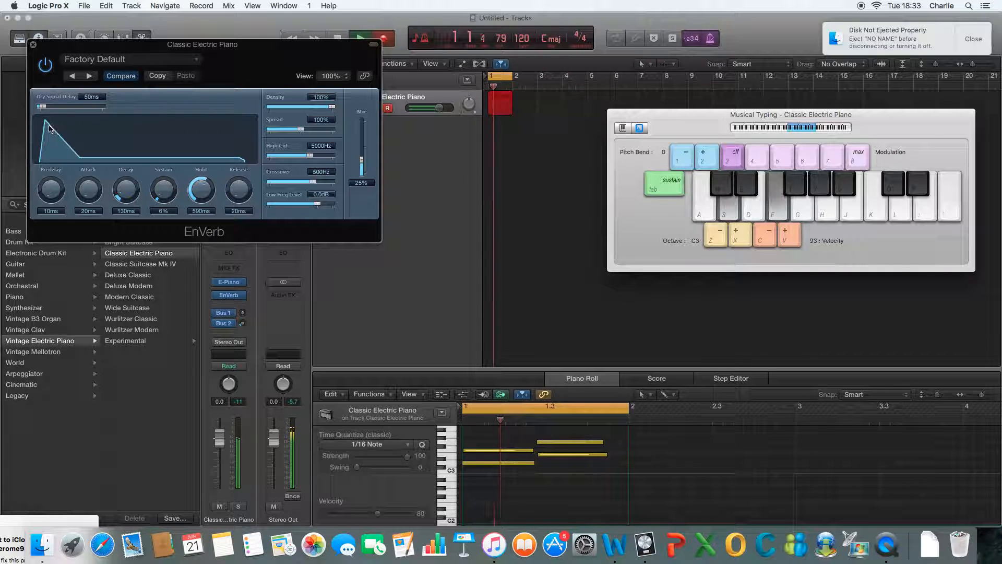
left_click_drag(199, 204, 199, 230)
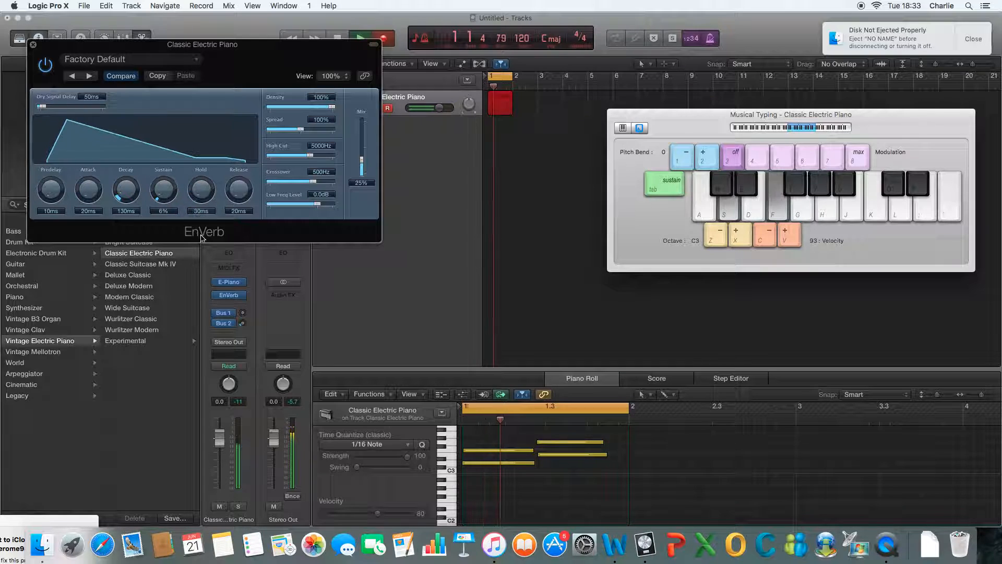
Step: Set the EnVerb release to 10 ms, raise its mix level and close the plug-in
left_click_drag(238, 197, 254, 257)
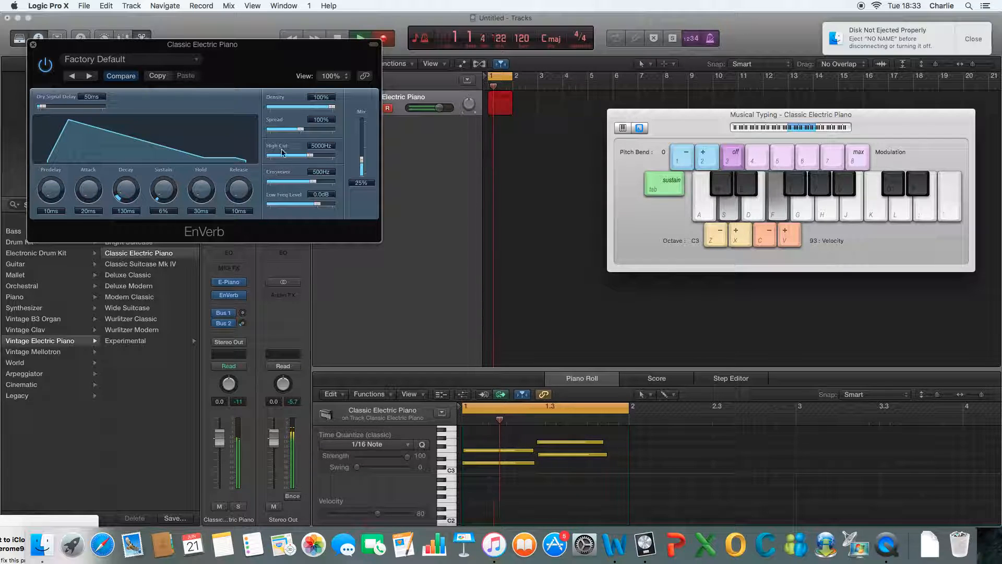
mouse_move(362, 166)
left_mouse_down()
mouse_move(362, 125)
mouse_move(362, 156)
left_mouse_up()
left_click(33, 47)
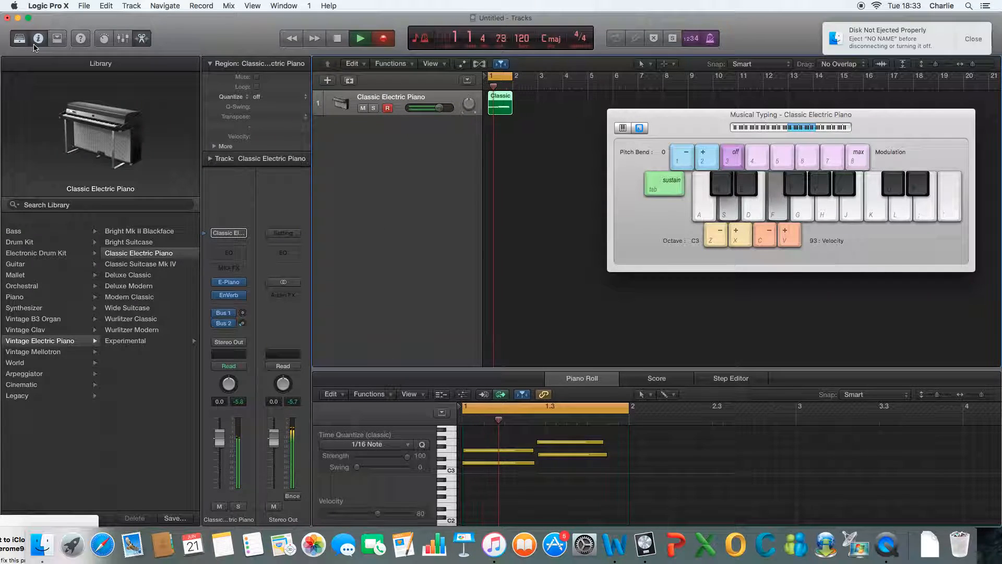
Step: Stop the transport and create a second software instrument track with the default patch
left_click(339, 40)
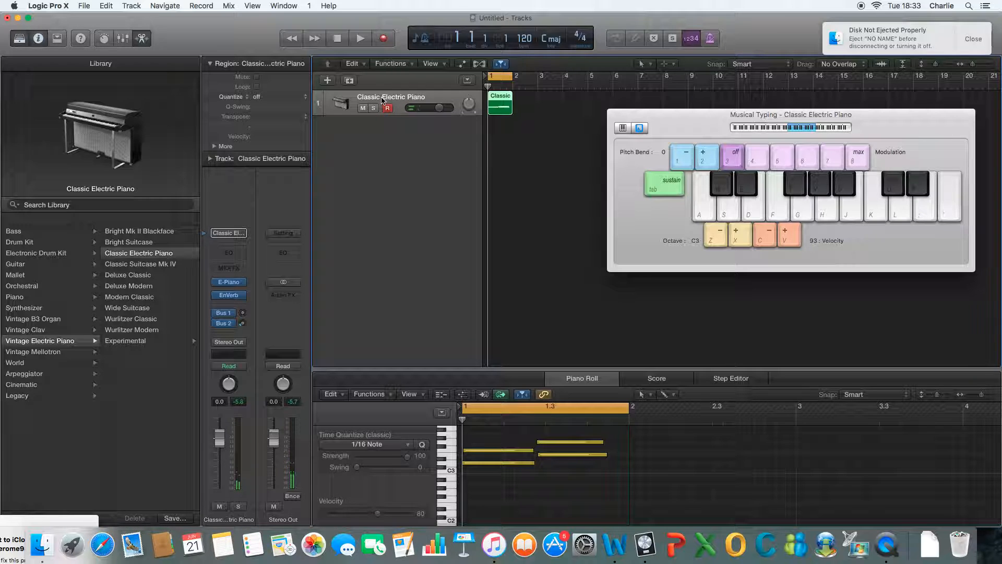
left_click(222, 303)
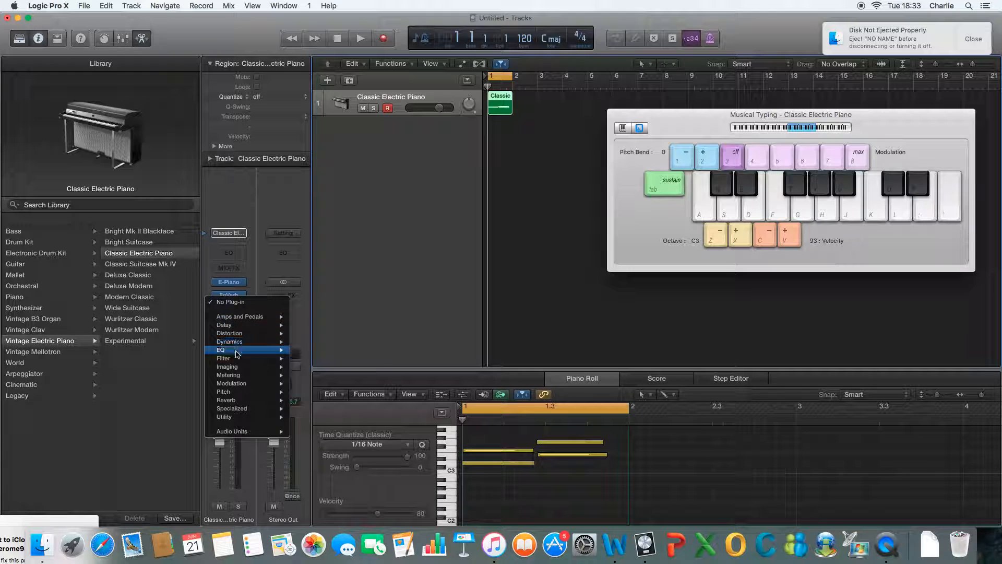
left_click(454, 131)
left_click(327, 81)
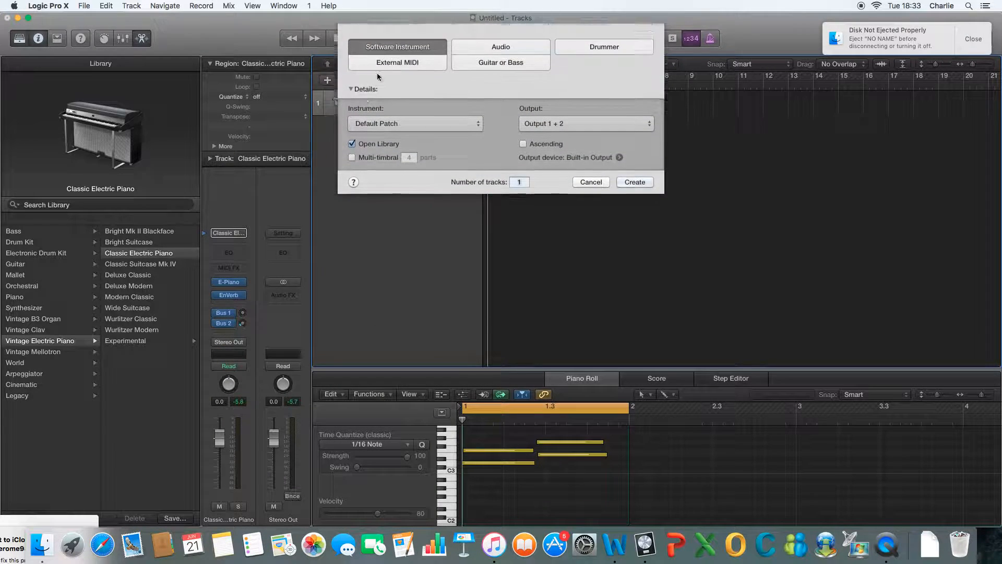
left_click(635, 182)
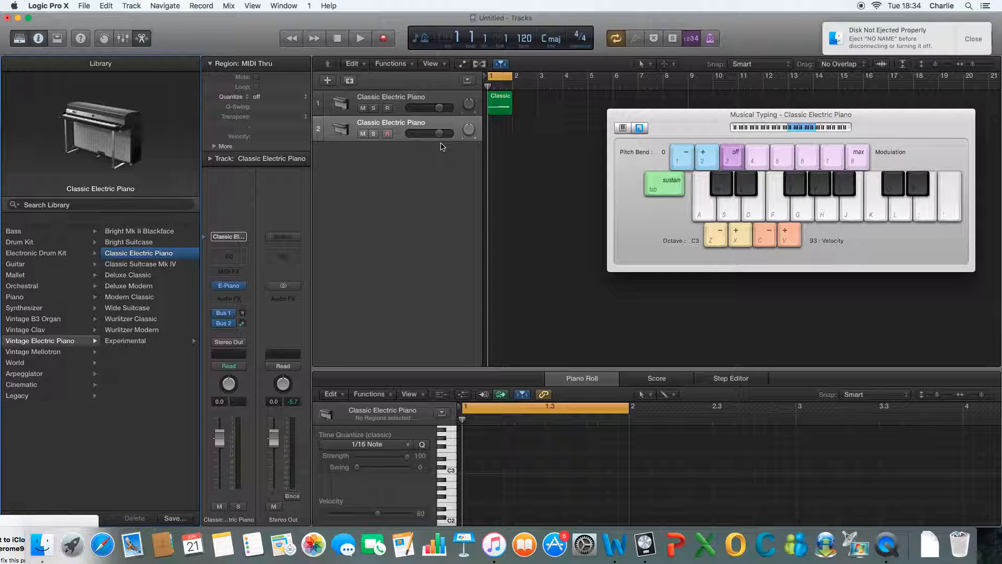
Step: Play the recorded region on the first Classic Electric Piano track and insert a Channel EQ on its channel strip
left_click(502, 110)
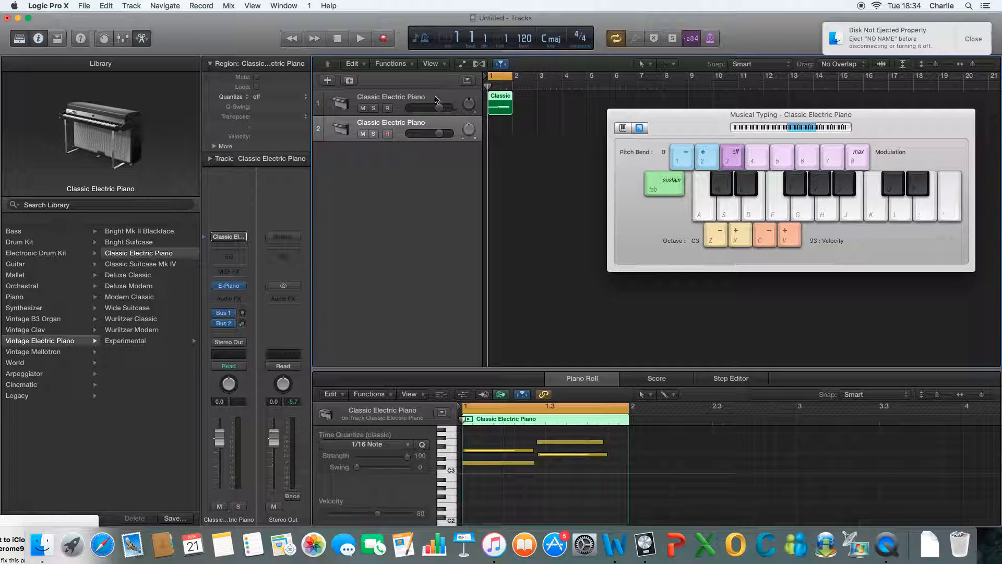
left_click(411, 105)
left_click(360, 41)
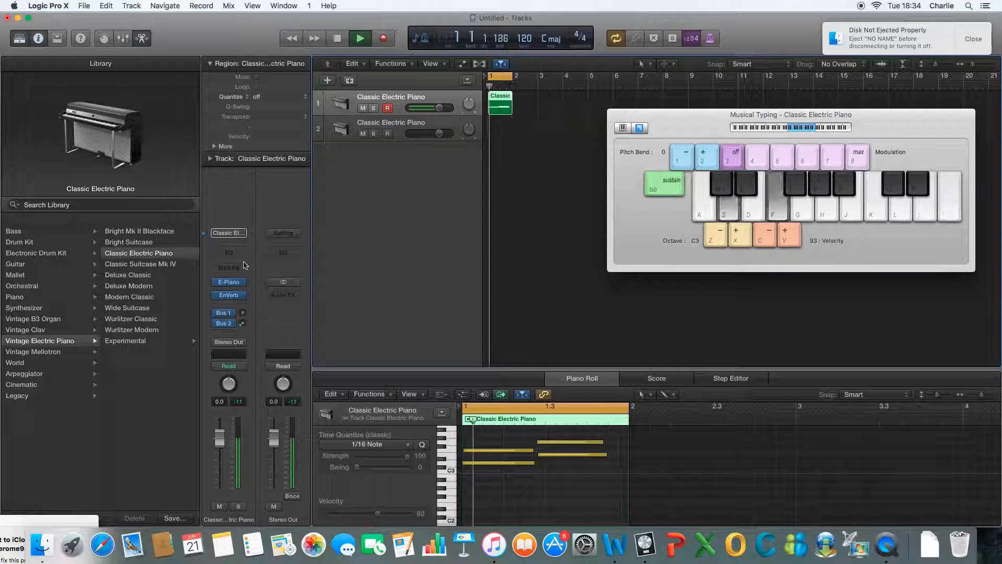
left_click(230, 254)
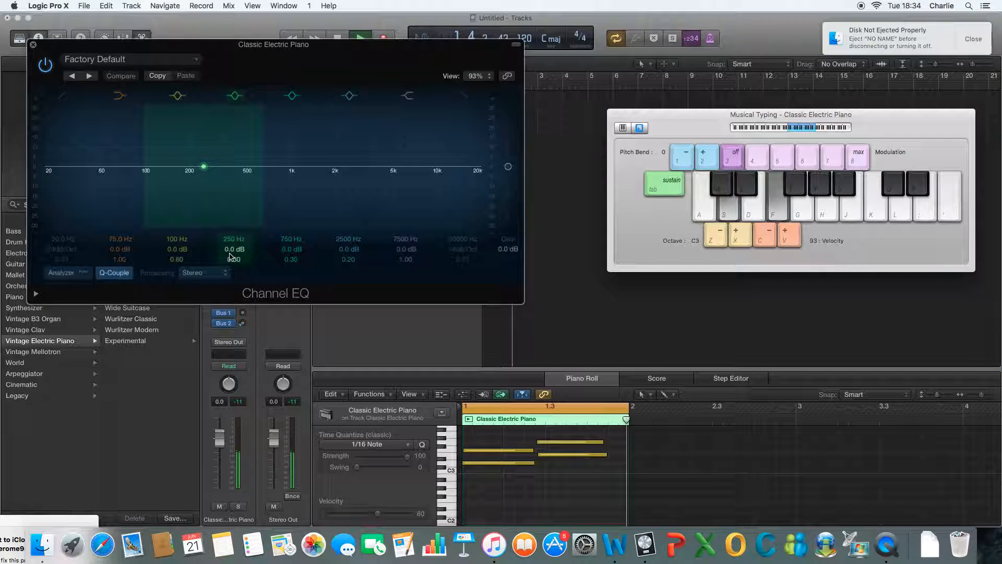
Step: Shape the Channel EQ with a low-shelf boost of +24 dB at 88 Hz and a high-shelf cut of -23.5 dB at 126 Hz, and close it
left_click_drag(416, 162, 180, 180)
left_click_drag(106, 170, 120, 134)
key("XF86AudioRaiseVolume")
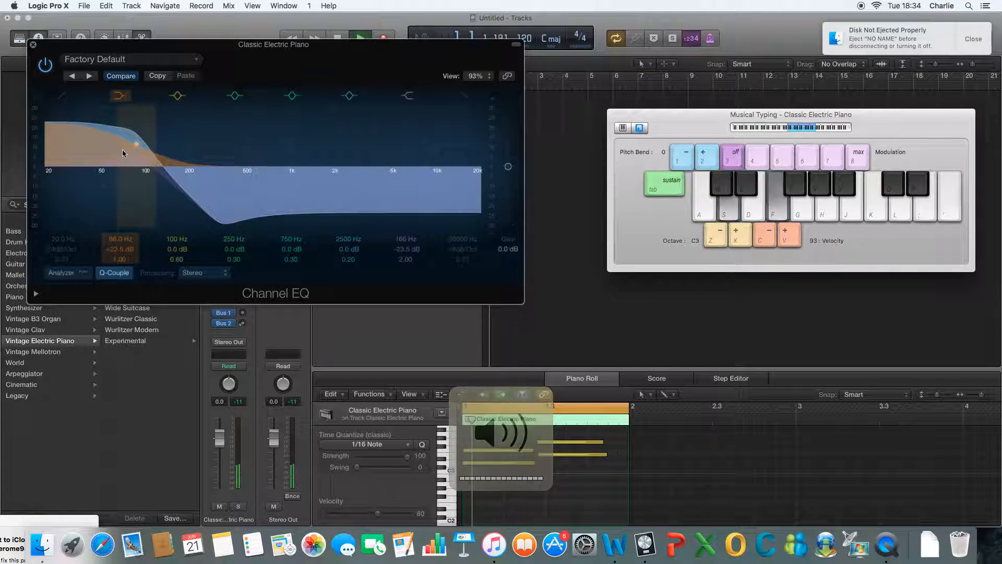
left_click_drag(131, 150, 146, 135)
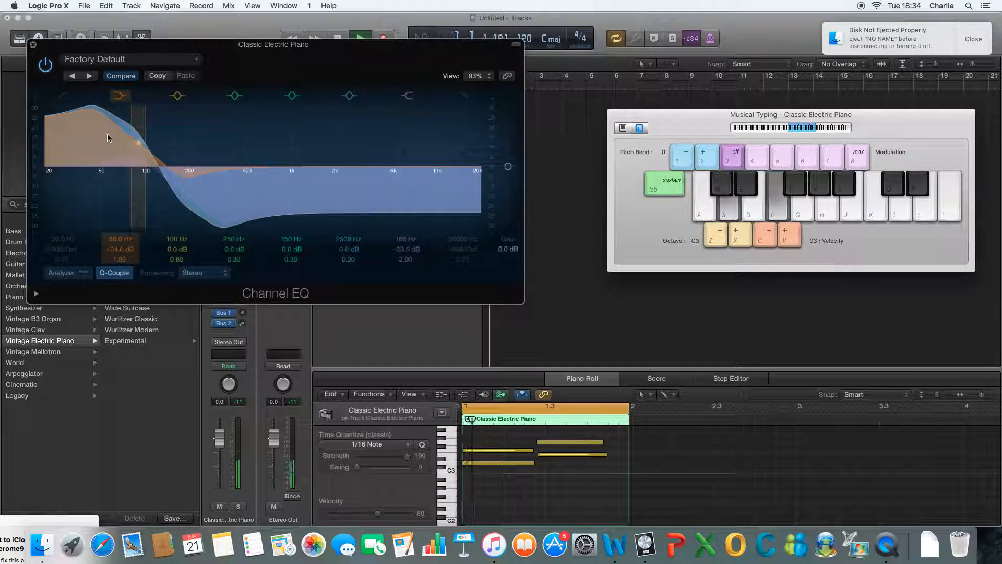
left_click_drag(221, 197, 204, 227)
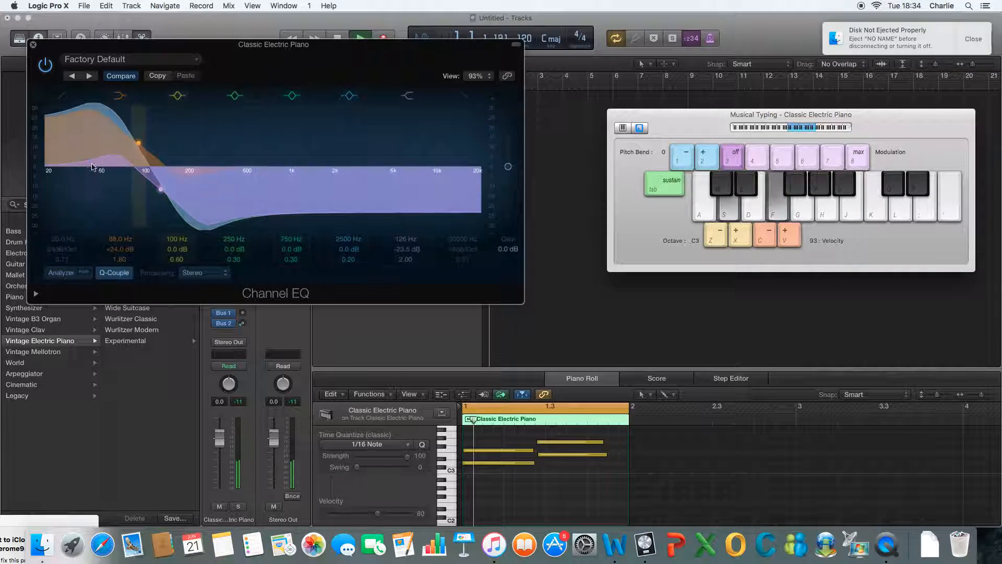
key("super+w")
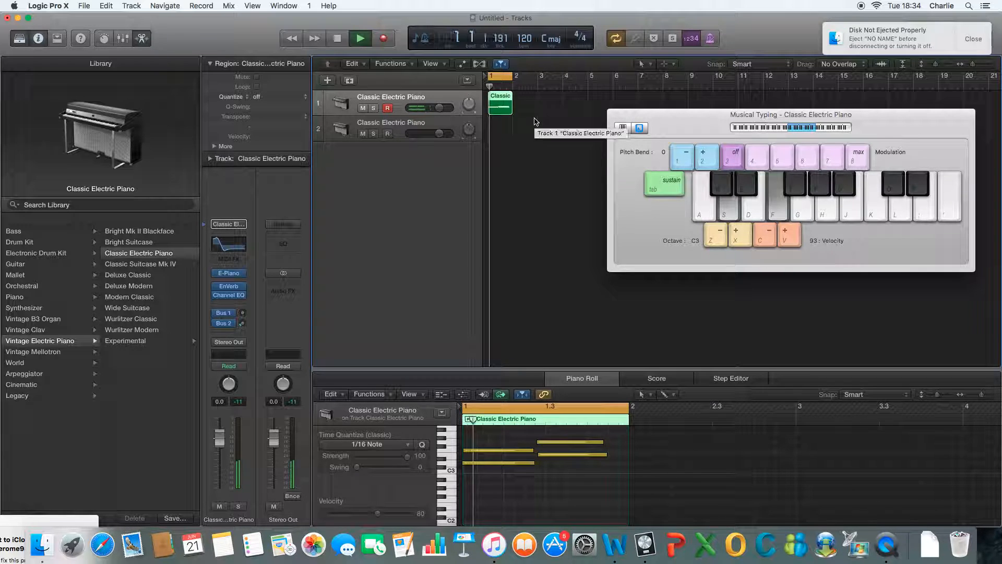
Step: Hide and reopen Musical Typing, stop playback, and move its window clear of the track headers
key("super+k")
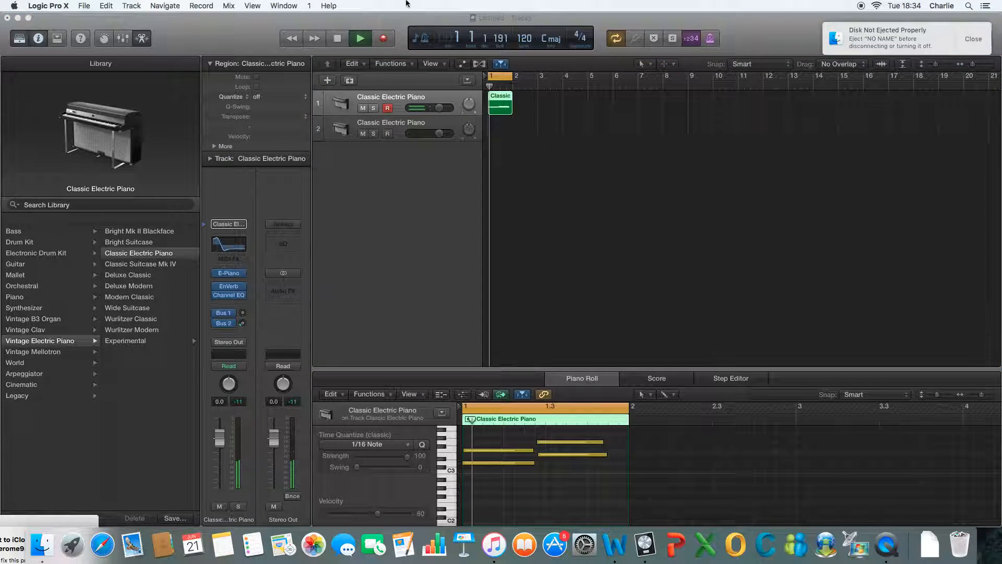
key("super+k")
left_click(337, 38)
left_click_drag(695, 127, 715, 93)
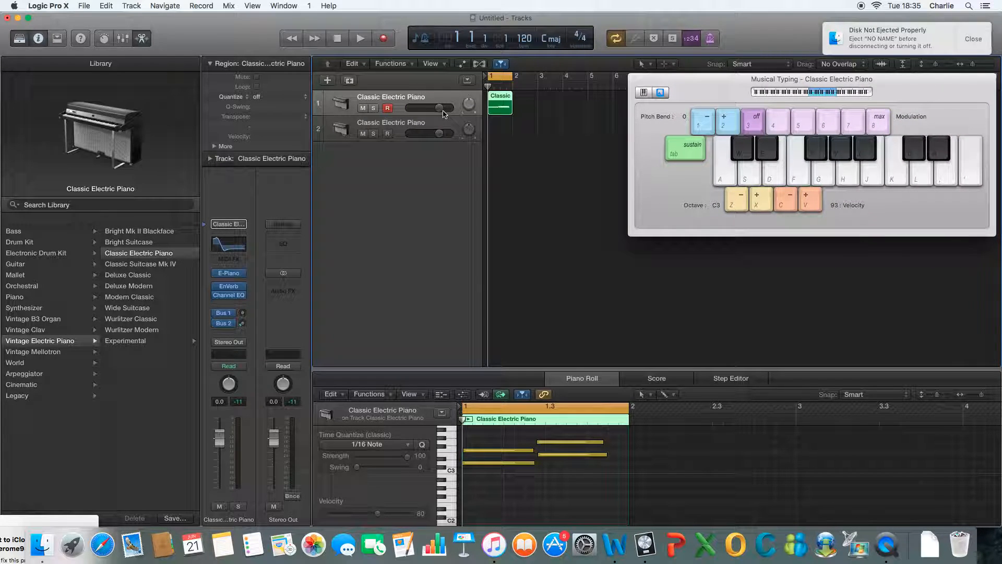
Step: Delete the first piano track with its region and record two note pairs, C with A and D with B, on the remaining Classic Electric Piano track
key("super+z")
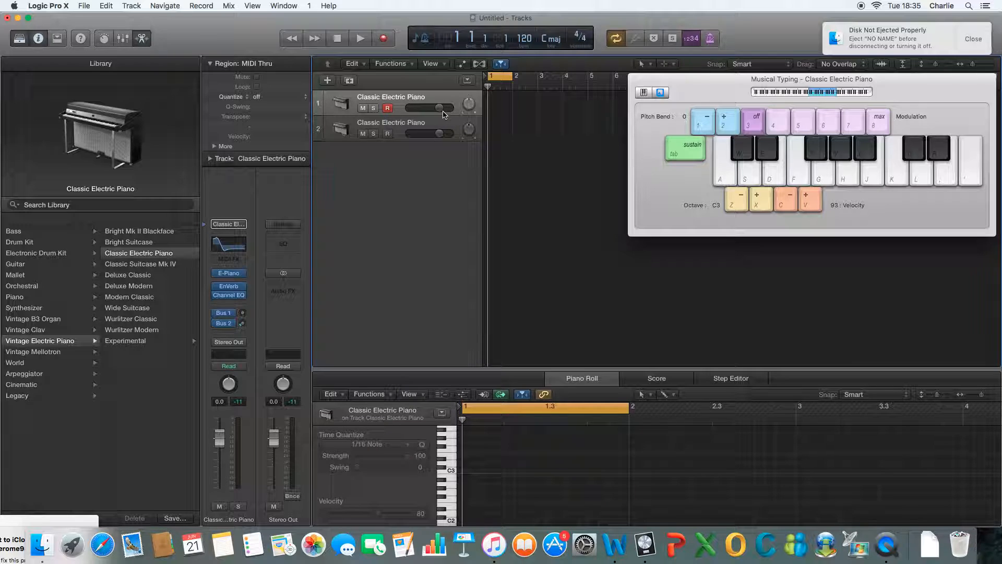
key("super+z")
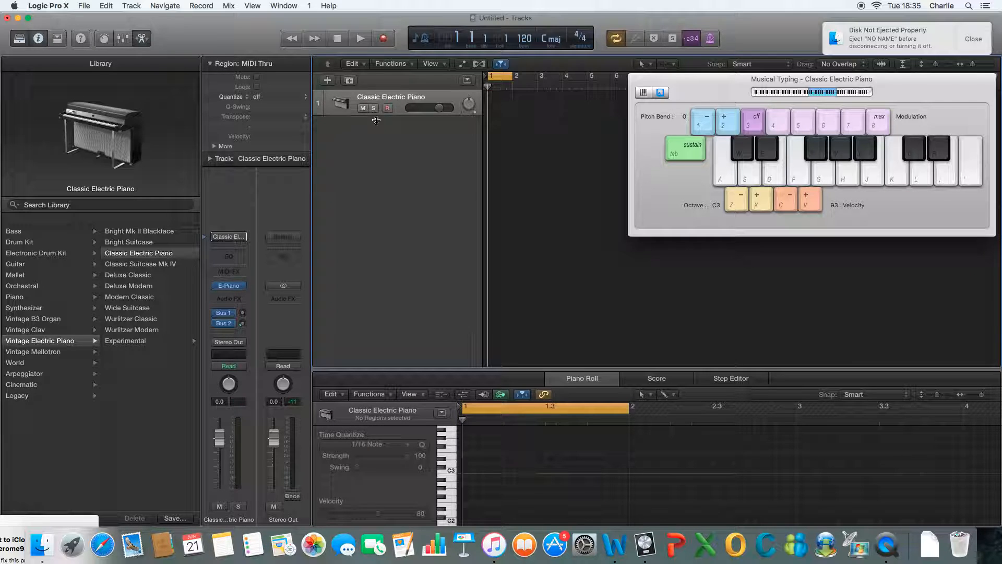
left_click(382, 38)
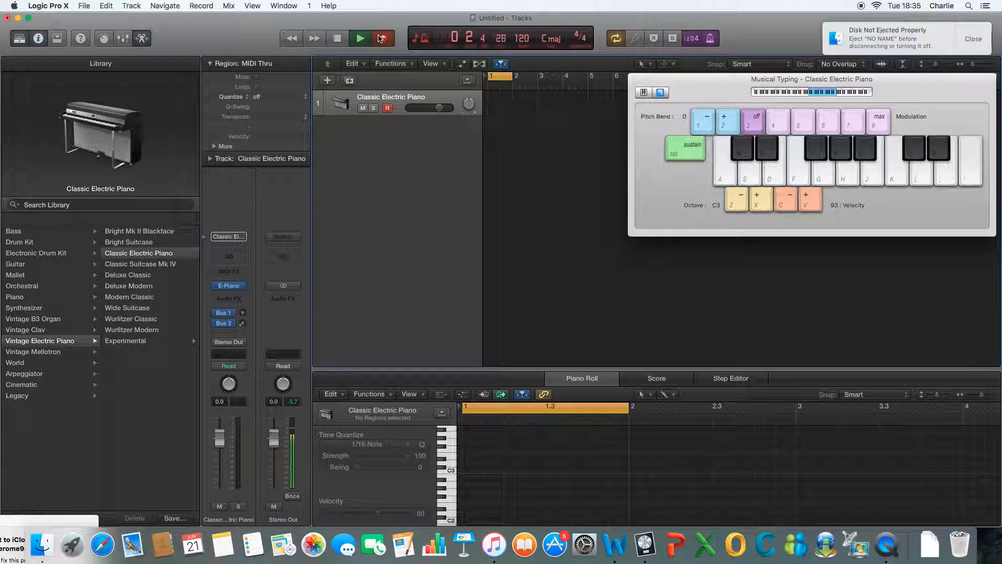
key("a")
key("h")
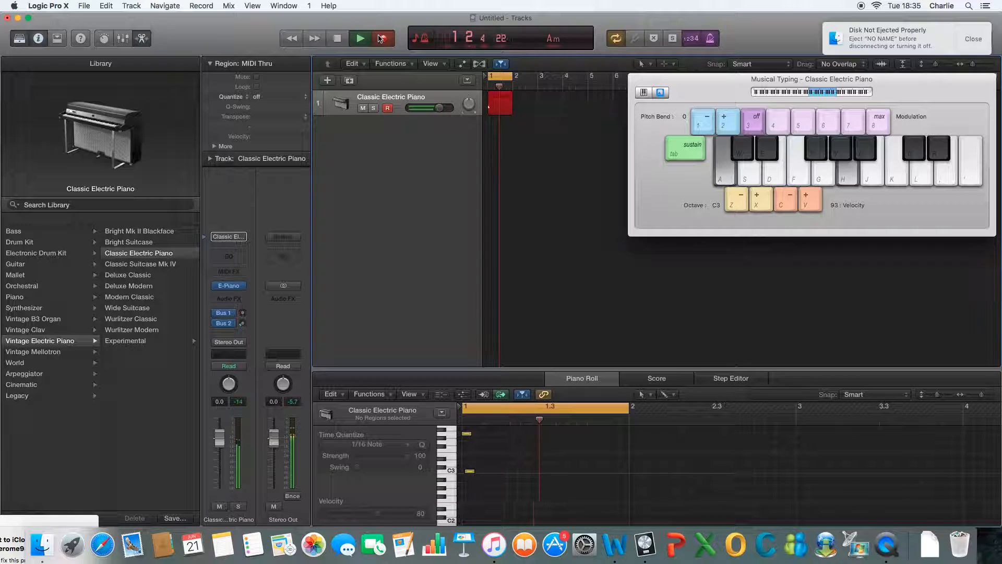
key("s")
key("j")
left_click(338, 39)
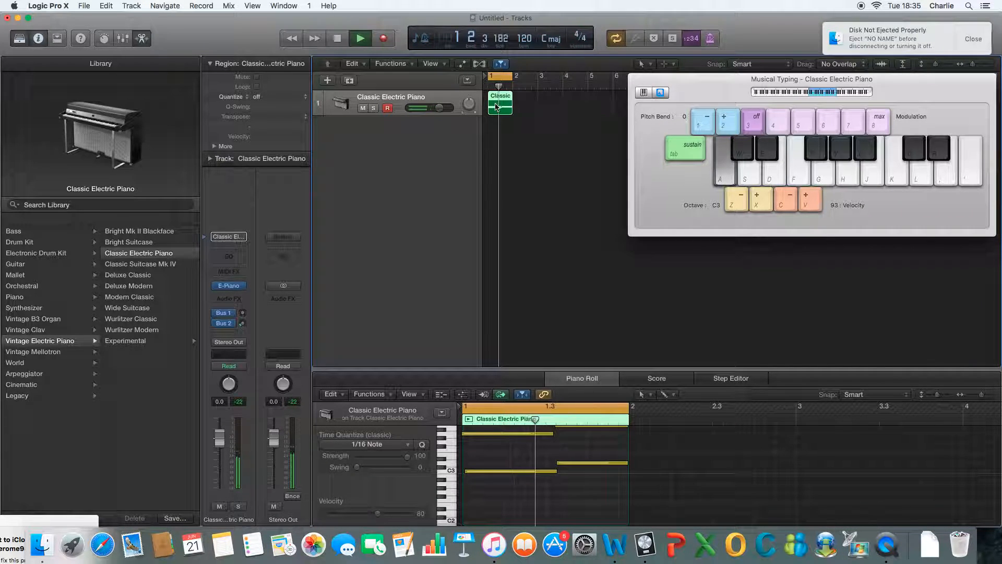
Step: Insert an Echo delay plug-in on the Classic Electric Piano channel strip
left_click(243, 313)
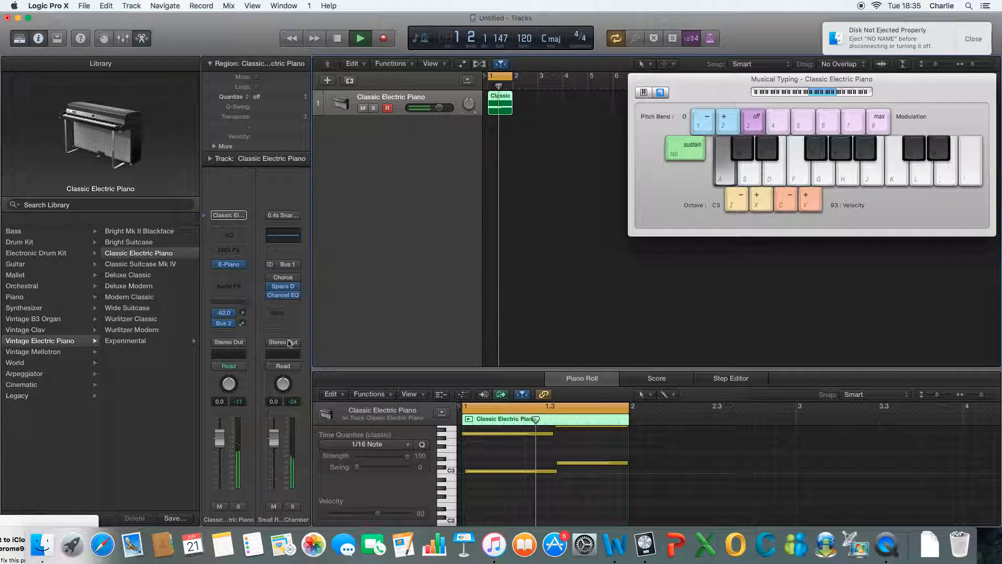
left_click(238, 277)
mouse_move(268, 342)
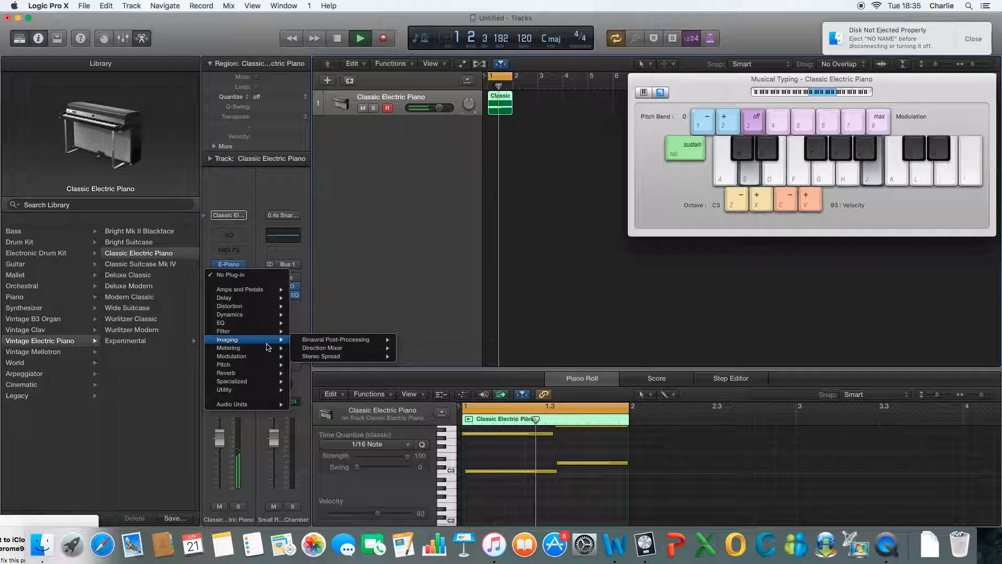
mouse_move(259, 310)
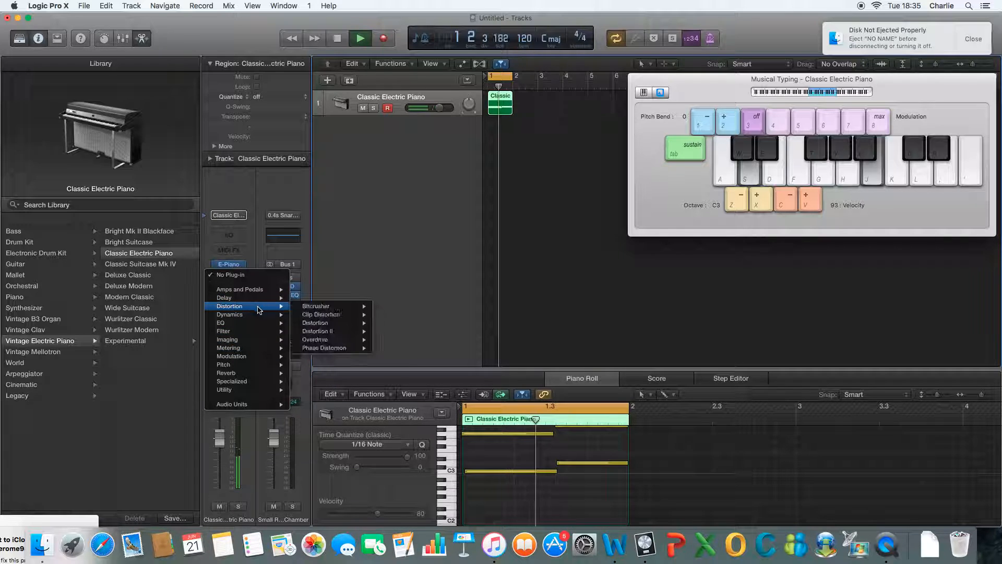
mouse_move(344, 305)
left_click(386, 307)
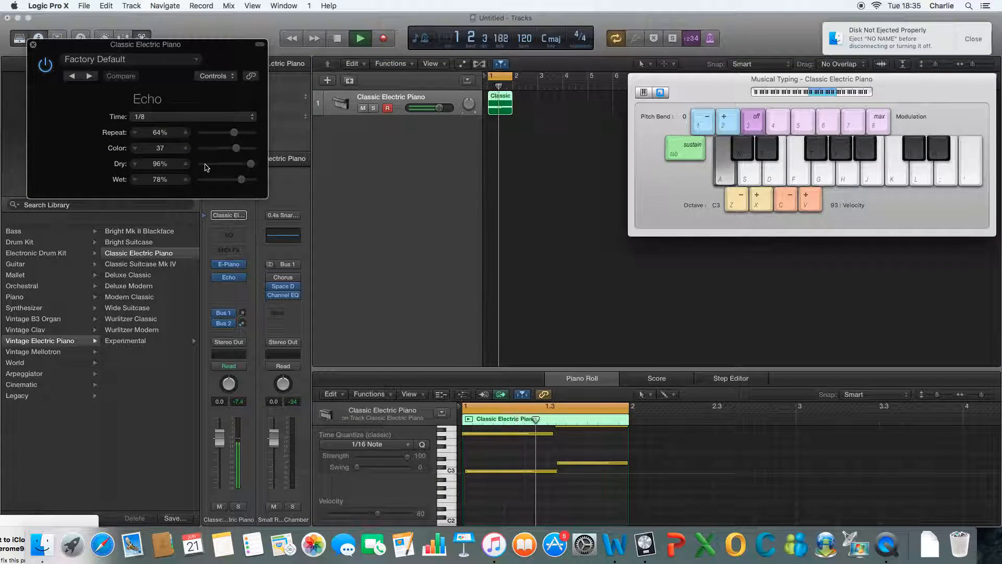
Step: Try an Echo time of 1/16 on the looping region, and settle on 1/2
left_click(216, 118)
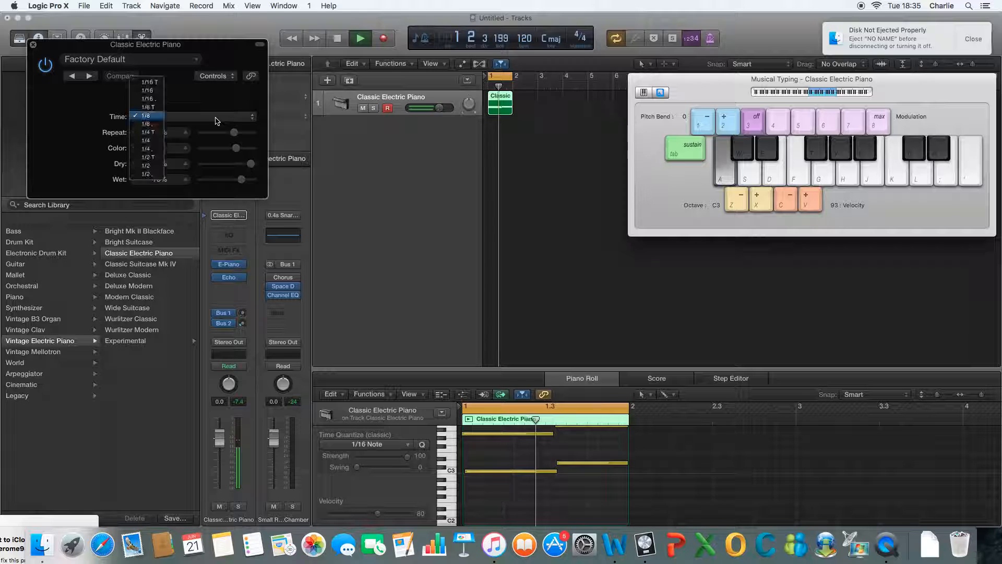
left_click(144, 91)
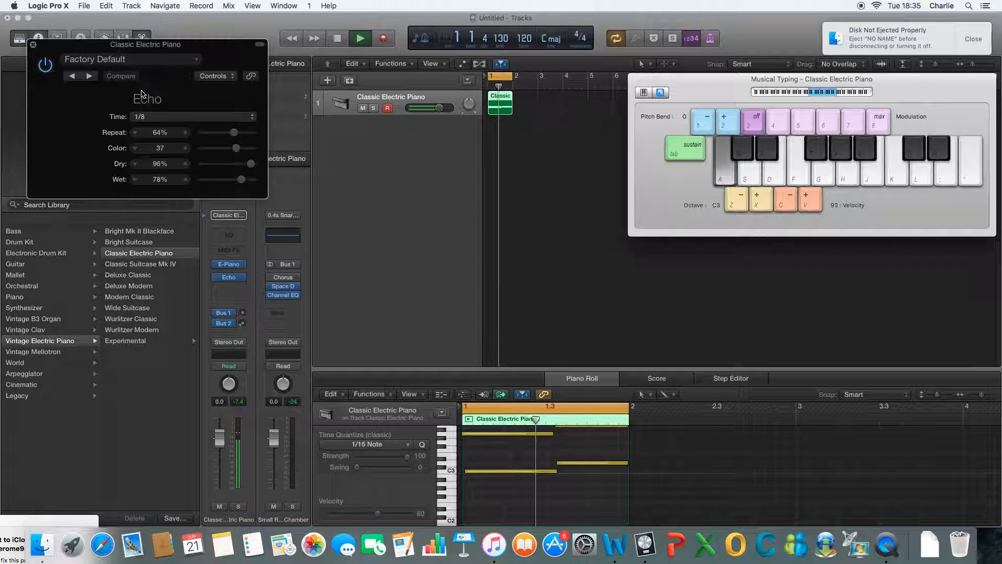
left_click(150, 118)
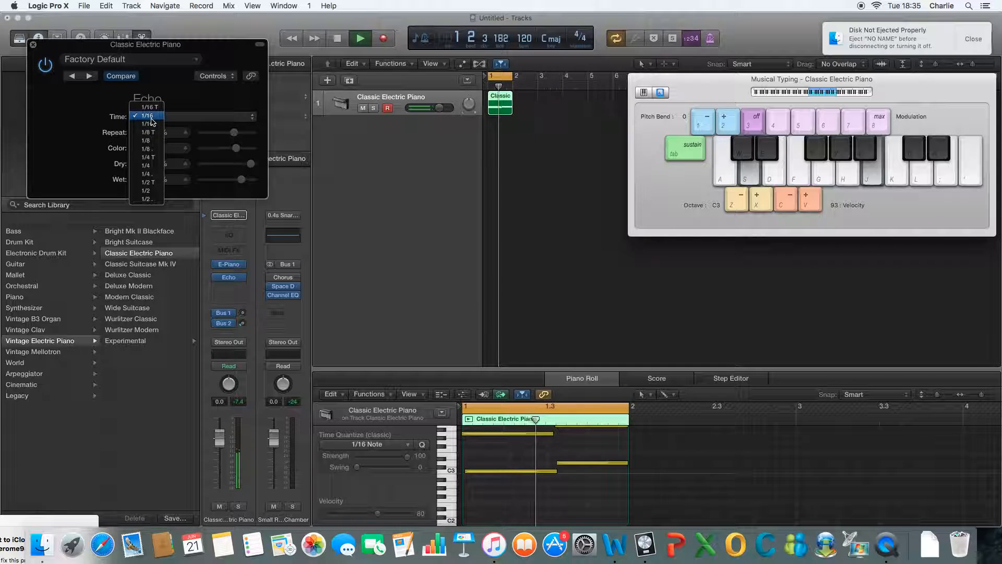
left_click(151, 191)
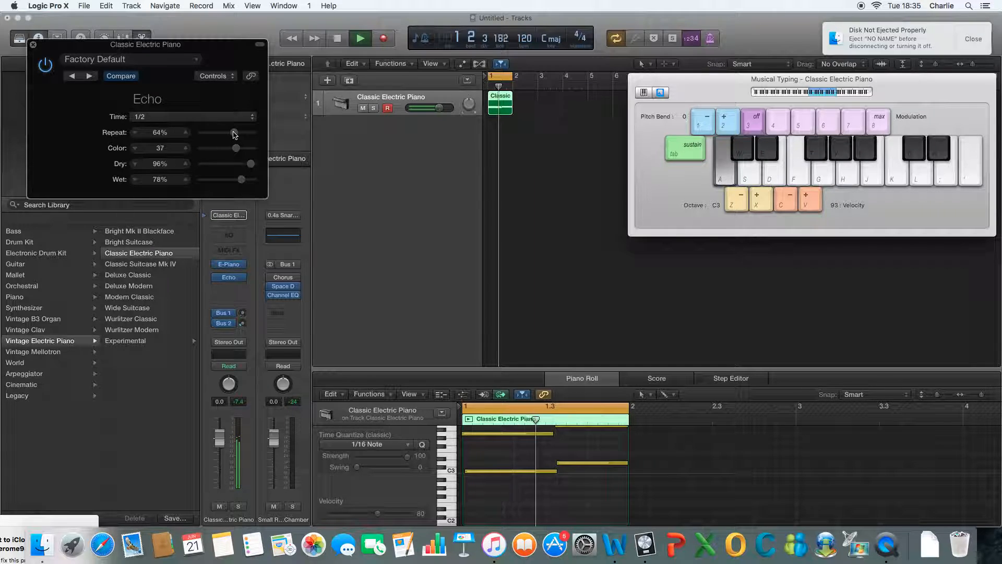
Step: Set the Echo's repeat to 61%, color to 17, dry to 76% and wet to 94%, close it and stop playback
left_click_drag(241, 136, 216, 150)
left_click_drag(212, 149, 215, 149)
left_click_drag(240, 151, 245, 148)
mouse_move(249, 148)
left_mouse_down()
mouse_move(208, 151)
mouse_move(233, 151)
left_mouse_up()
mouse_move(249, 166)
left_mouse_down()
mouse_move(238, 164)
mouse_move(248, 178)
mouse_move(242, 160)
left_mouse_up()
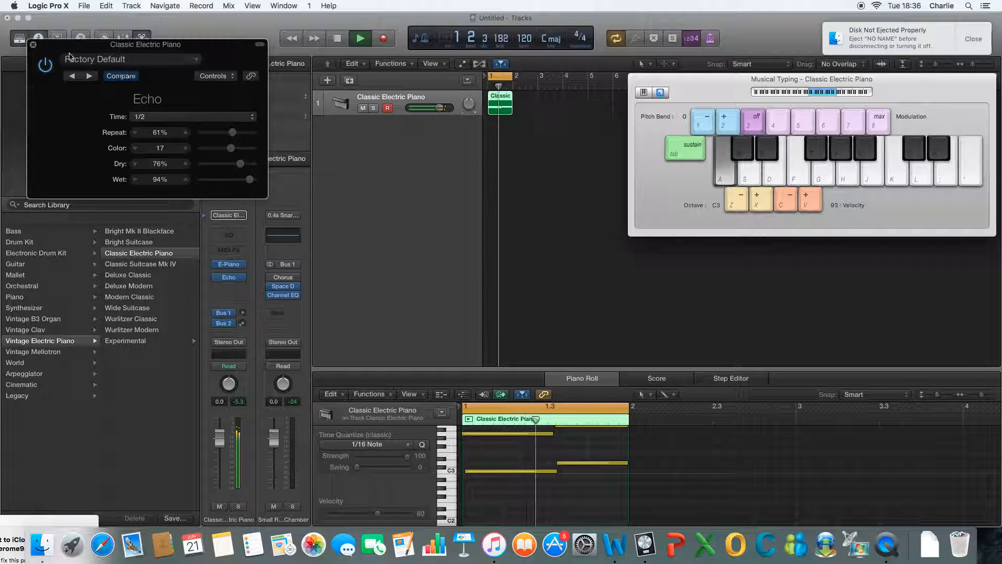
left_click(34, 45)
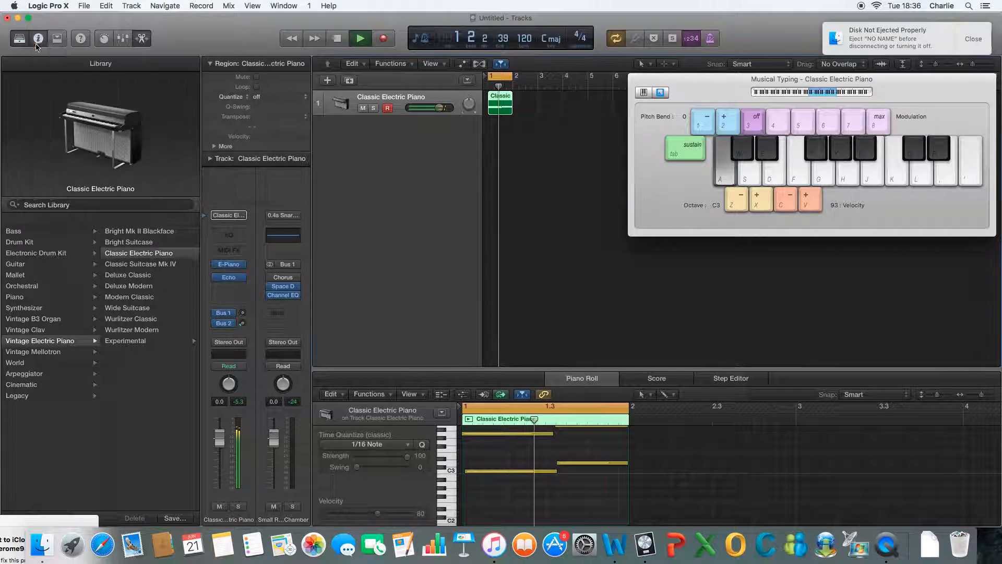
left_click(337, 41)
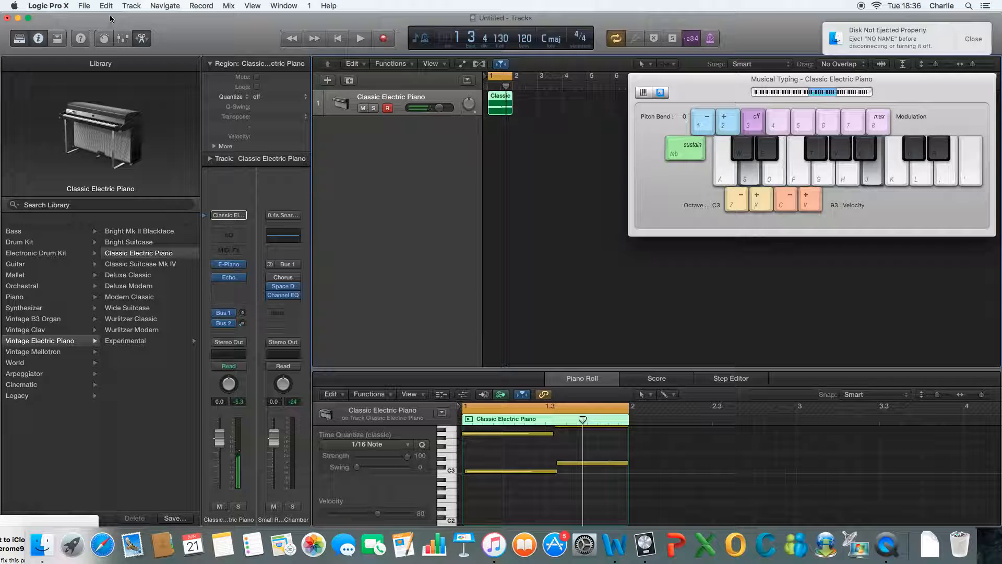
left_click(82, 5)
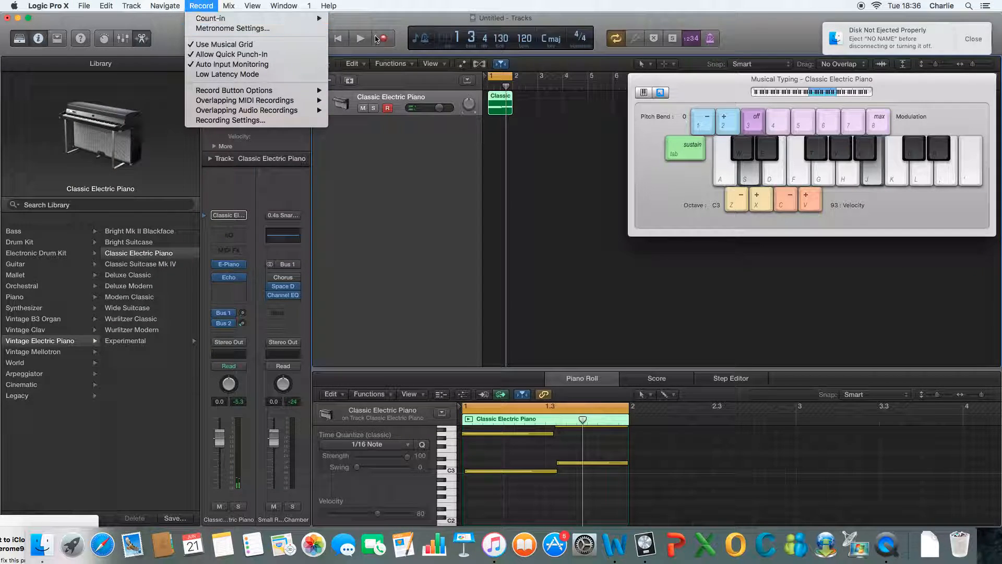
left_click(673, 269)
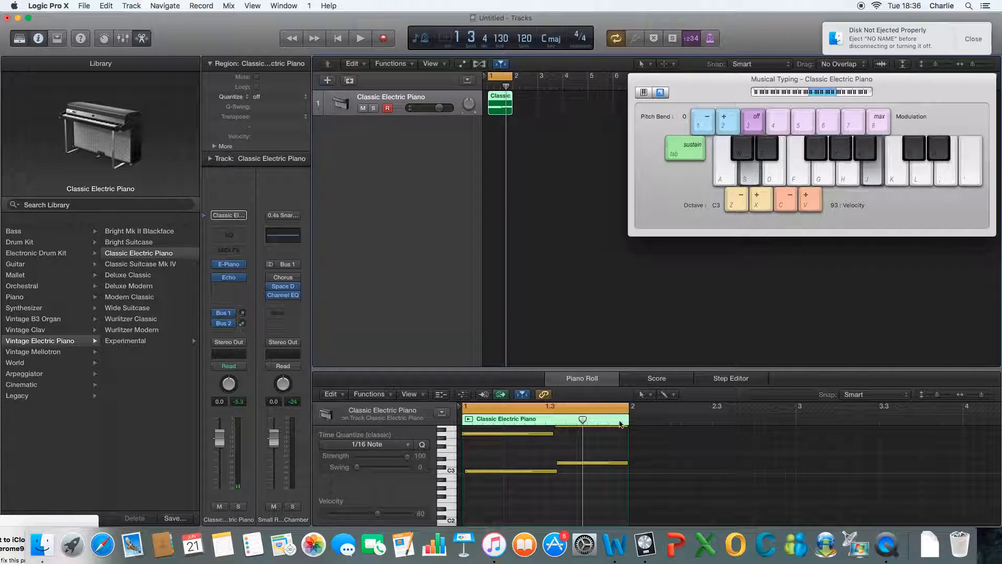
left_click(886, 544)
left_click(62, 5)
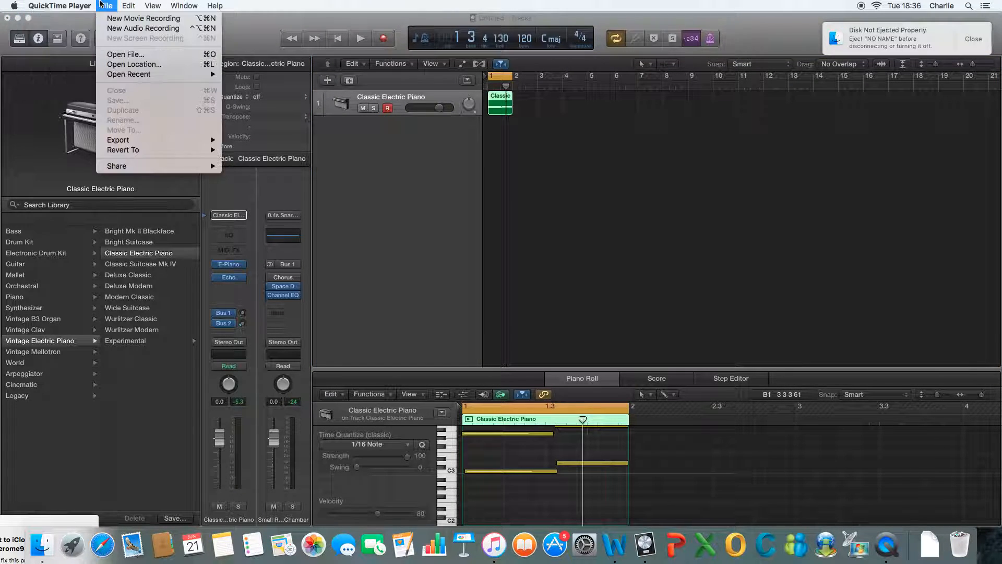
mouse_move(130, 3)
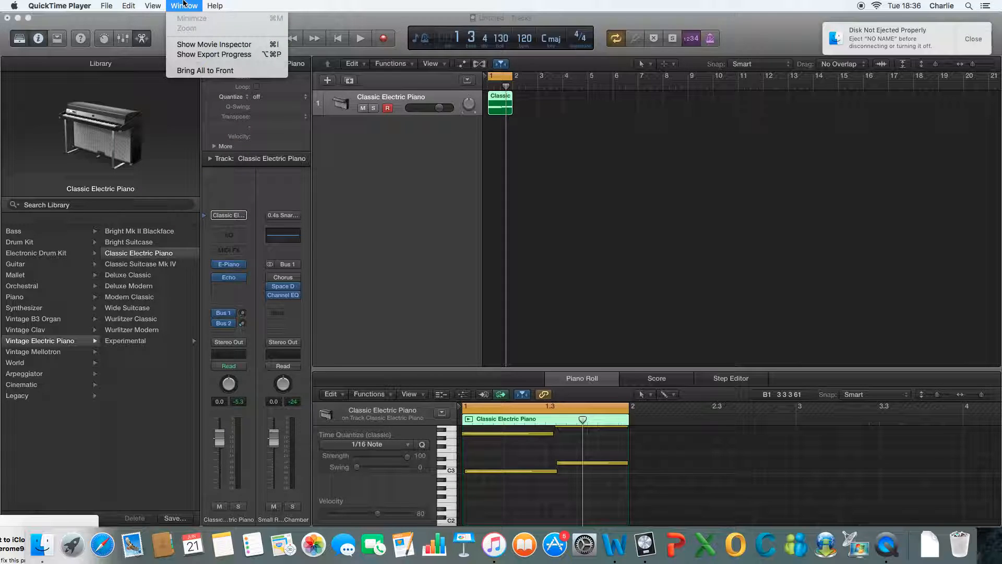
mouse_move(214, 3)
left_click(834, 8)
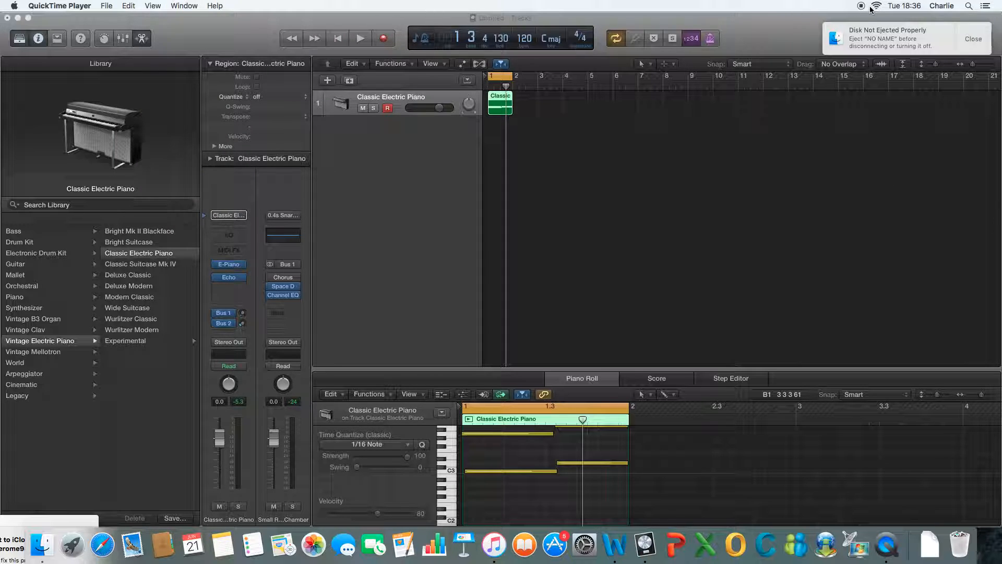